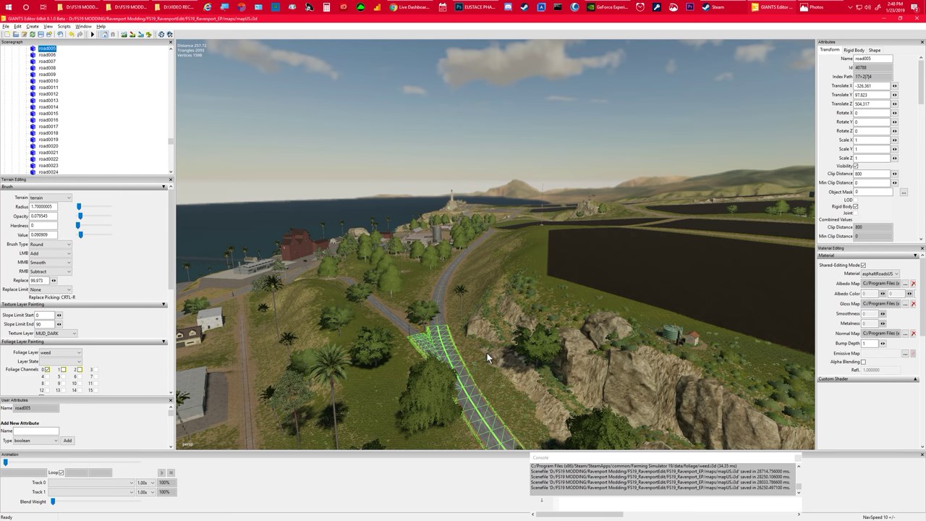
Step: Examine the two roads running down toward the coast and the fields and buildings across the valley
{"action": "left_click_drag", "start_coordinate": [487, 353], "coordinate": [486, 372], "text": "alt"}
{"action": "scroll", "coordinate": [457, 331], "scroll_direction": "up", "scroll_amount": 2}
{"action": "scroll", "coordinate": [464, 341], "scroll_direction": "up", "scroll_amount": 3}
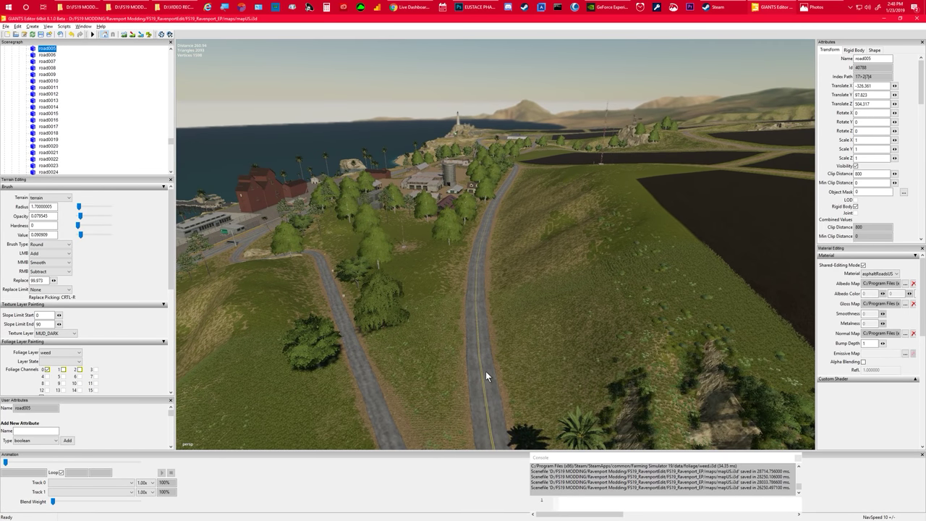
{"action": "right_click_drag", "start_coordinate": [486, 372], "coordinate": [499, 356]}
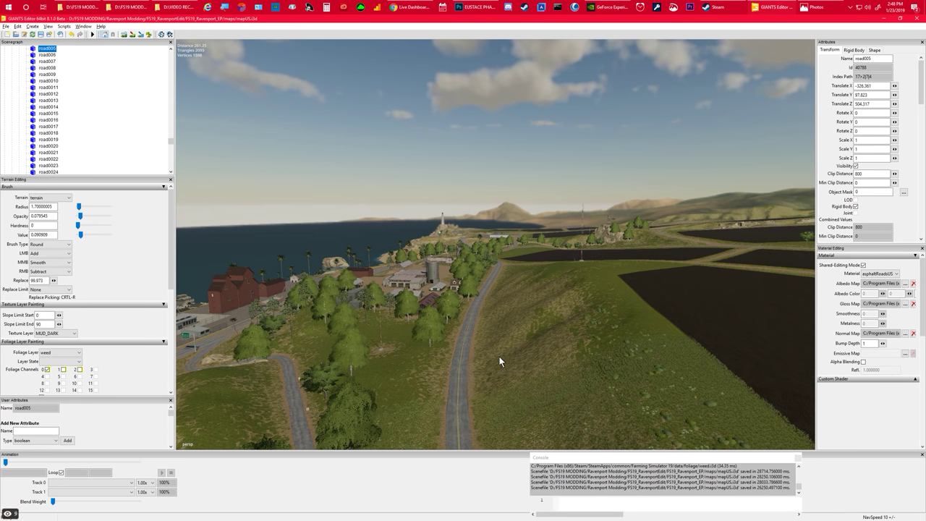
{"action": "right_click_drag", "start_coordinate": [499, 362], "coordinate": [772, 361]}
{"action": "scroll", "coordinate": [523, 346], "scroll_direction": "up", "scroll_amount": 8}
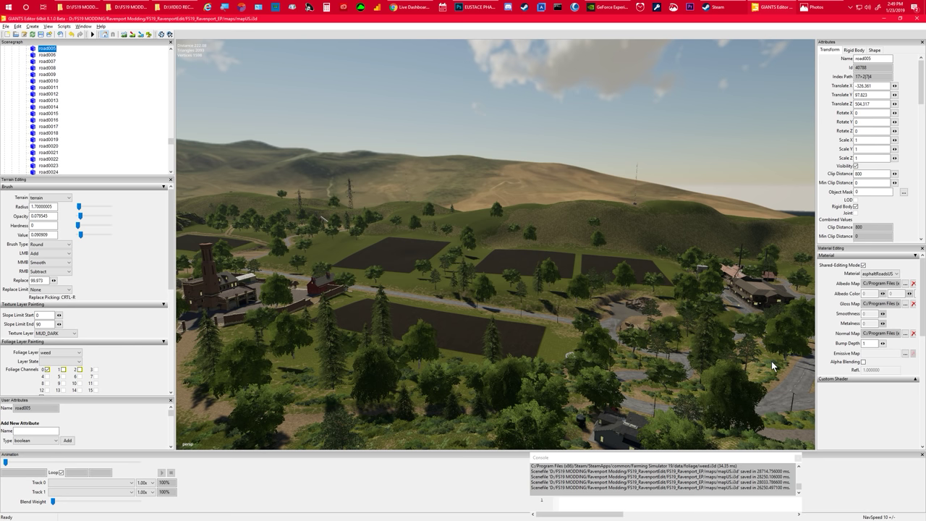
Step: Inspect the road junction at the construction site, including its barriers, lumber piles and utility poles
{"action": "right_click_drag", "start_coordinate": [664, 320], "coordinate": [695, 353]}
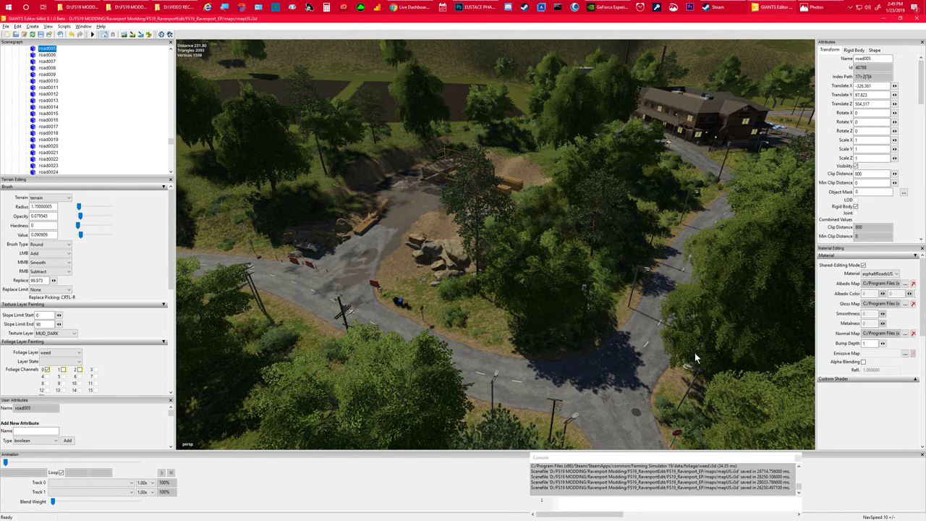
{"action": "right_click_drag", "start_coordinate": [695, 353], "coordinate": [657, 341]}
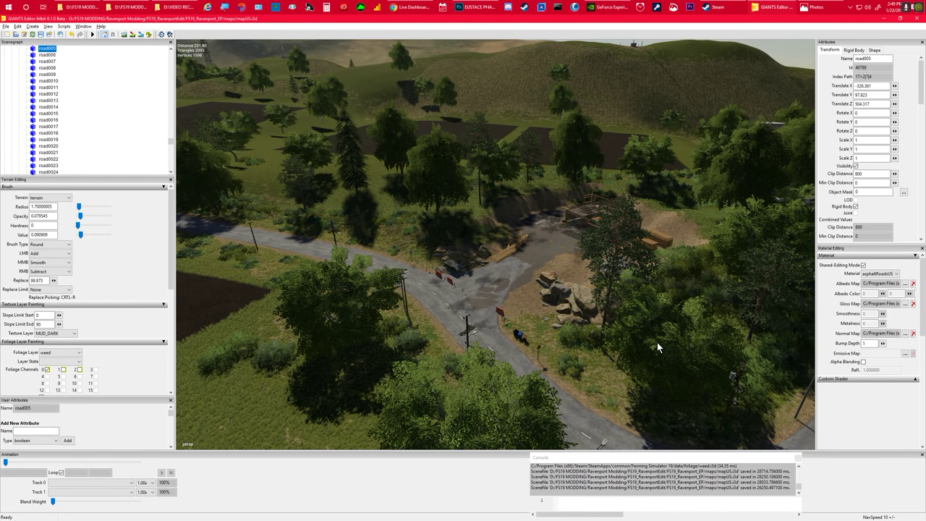
{"action": "right_click_drag", "start_coordinate": [657, 342], "coordinate": [669, 347]}
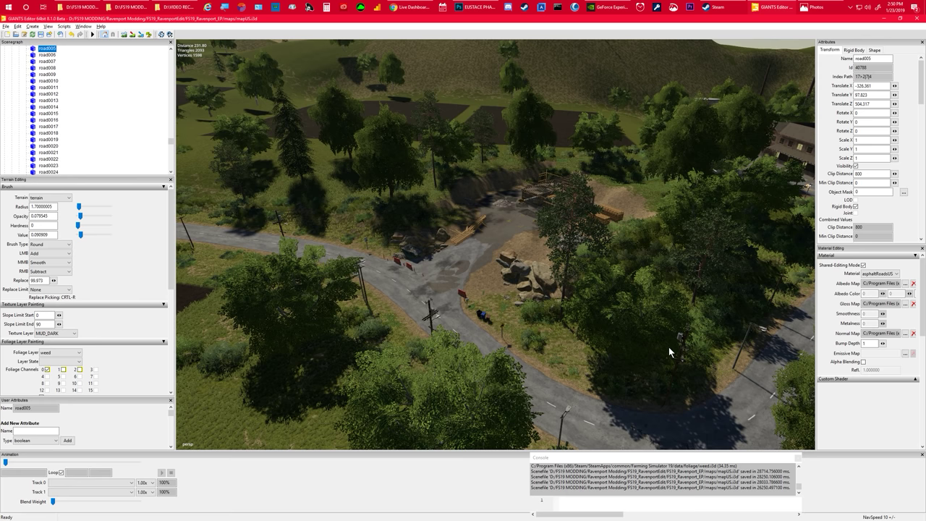
{"action": "left_click_drag", "start_coordinate": [669, 347], "coordinate": [719, 351], "text": "alt"}
{"action": "right_click_drag", "start_coordinate": [720, 352], "coordinate": [631, 350]}
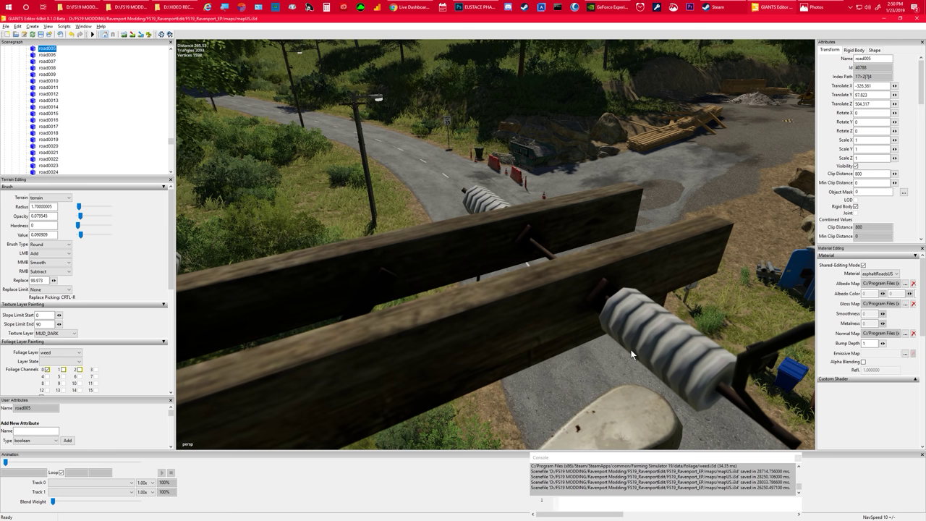
{"action": "right_click_drag", "start_coordinate": [631, 350], "coordinate": [642, 349]}
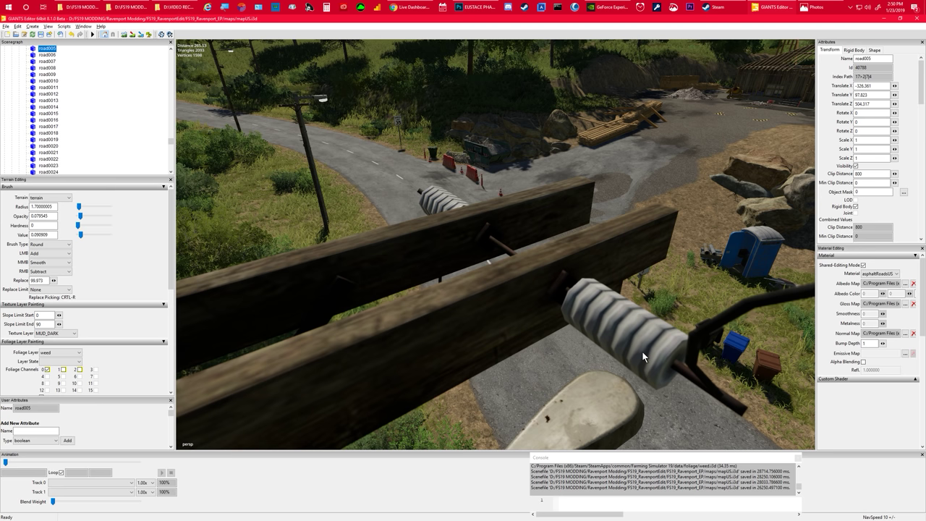
{"action": "left_click_drag", "start_coordinate": [614, 311], "coordinate": [758, 319], "text": "alt"}
{"action": "right_click_drag", "start_coordinate": [758, 318], "coordinate": [603, 294]}
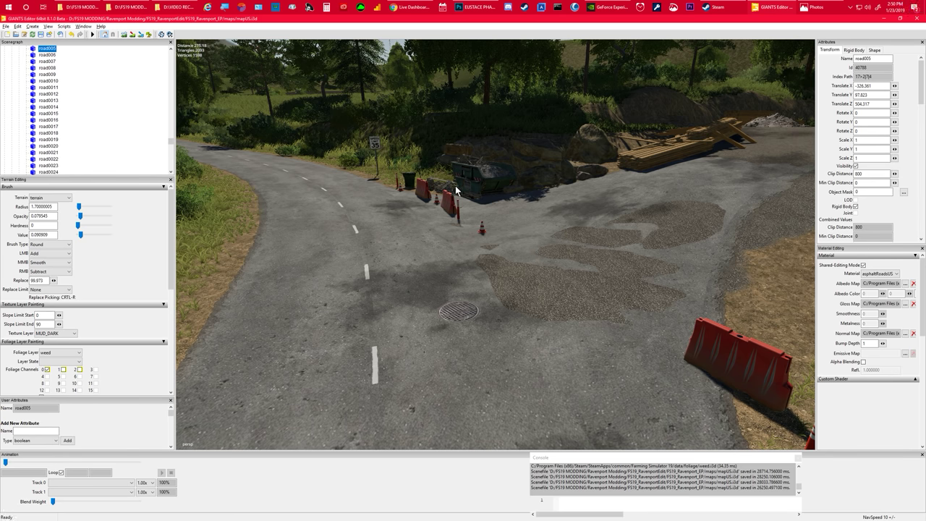
Step: Examine the grassy plateau on top of the rock cliff from above, including its surrounding bushes and boulders
{"action": "right_click_drag", "start_coordinate": [431, 209], "coordinate": [476, 251]}
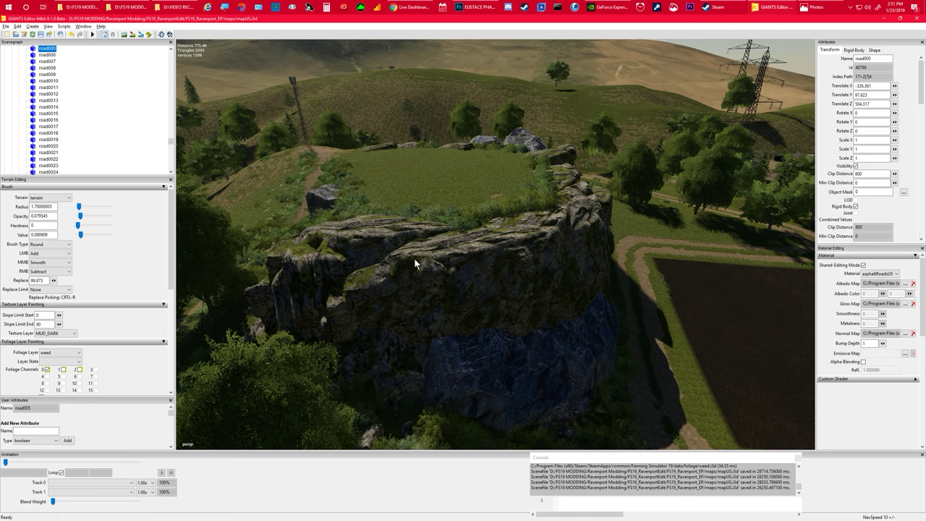
{"action": "right_click_drag", "start_coordinate": [450, 306], "coordinate": [298, 283]}
{"action": "left_click_drag", "start_coordinate": [298, 280], "coordinate": [469, 303], "text": "alt"}
{"action": "scroll", "coordinate": [463, 300], "scroll_direction": "up", "scroll_amount": 2}
{"action": "right_click_drag", "start_coordinate": [458, 298], "coordinate": [428, 317]}
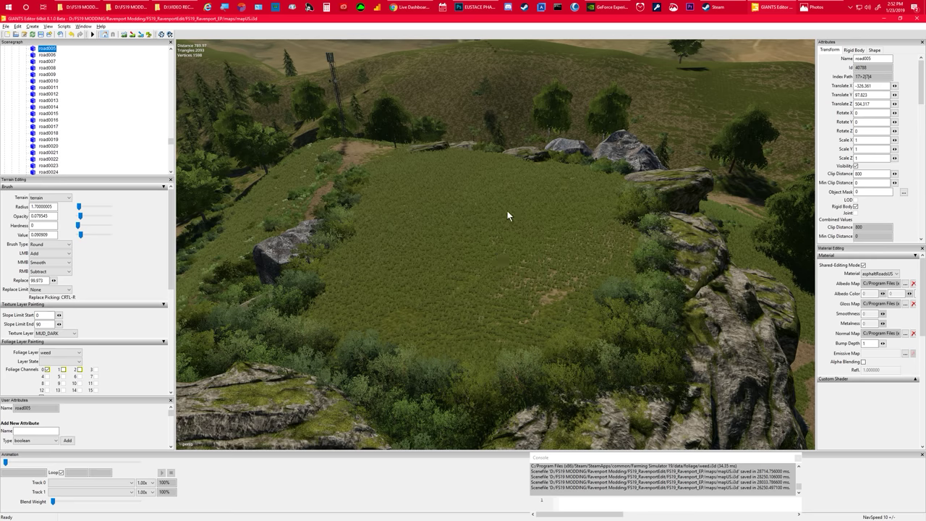
{"action": "left_click_drag", "start_coordinate": [579, 257], "coordinate": [540, 258], "text": "alt"}
{"action": "right_click_drag", "start_coordinate": [540, 256], "coordinate": [575, 259]}
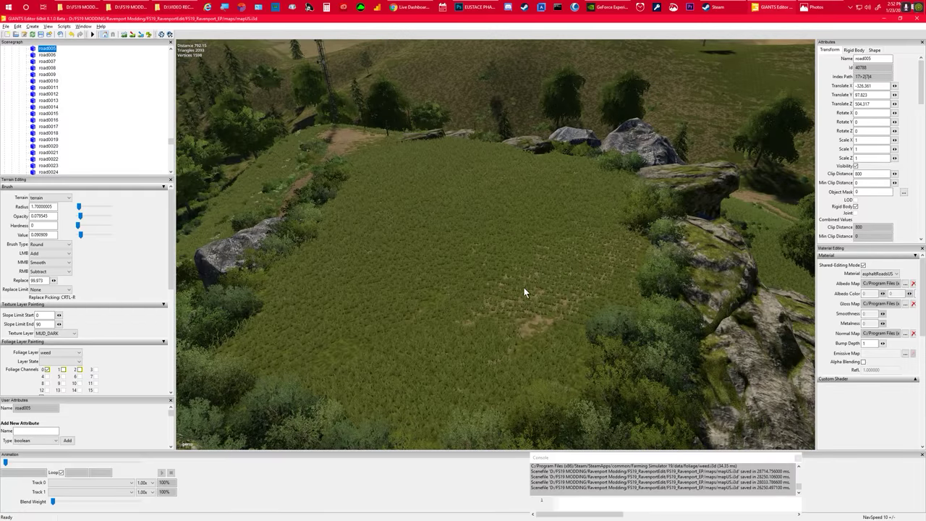
{"action": "left_click_drag", "start_coordinate": [524, 290], "coordinate": [519, 299], "text": "alt"}
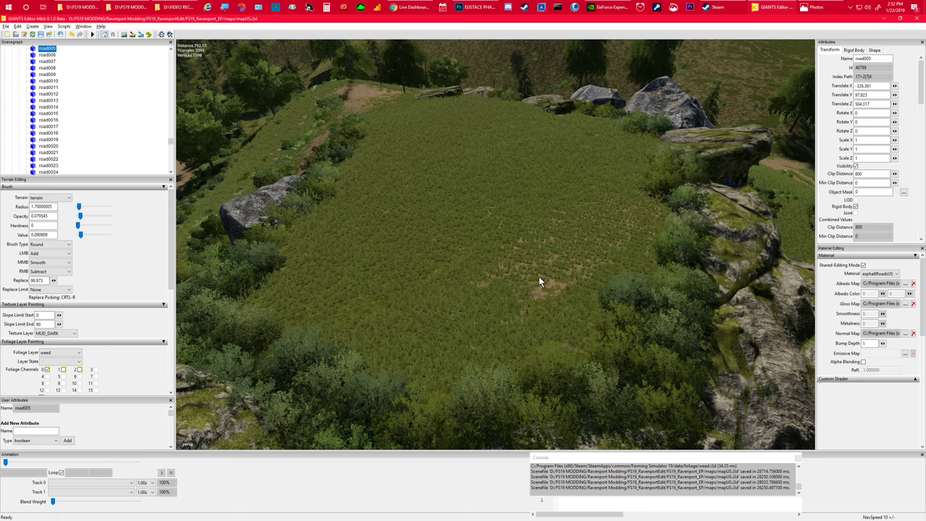
{"action": "left_click_drag", "start_coordinate": [539, 276], "coordinate": [550, 275], "text": "alt"}
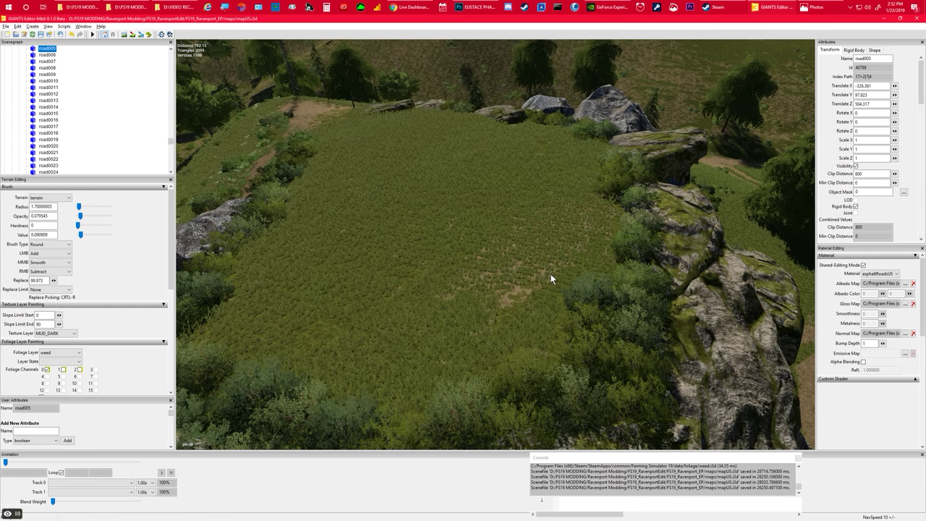
Step: Inspect the plateau's grass, bordering rocks and dirt path from close to ground level
{"action": "right_click_drag", "start_coordinate": [551, 274], "coordinate": [689, 226]}
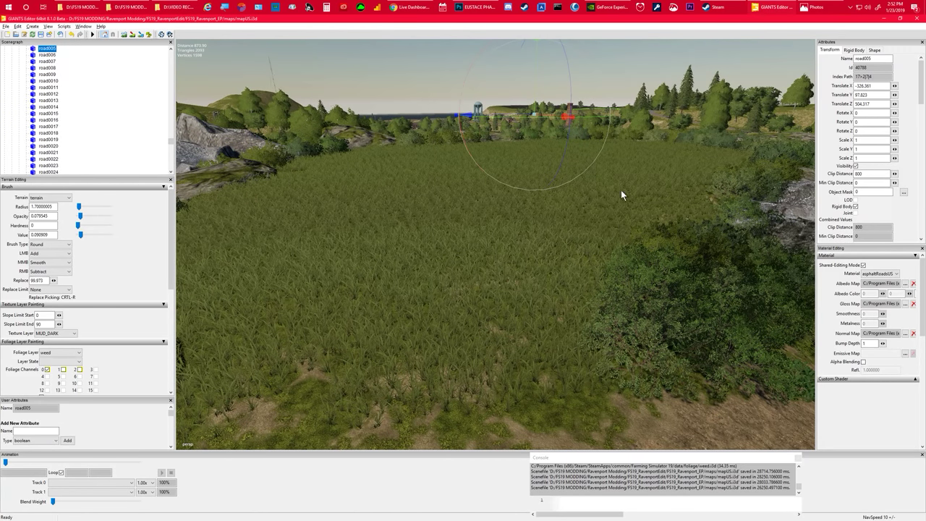
{"action": "right_click_drag", "start_coordinate": [621, 190], "coordinate": [505, 229]}
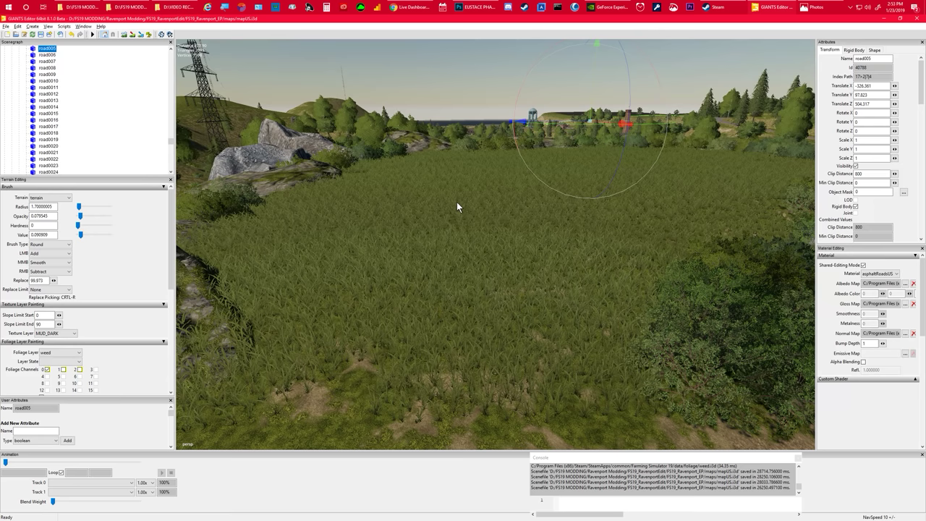
{"action": "left_click_drag", "start_coordinate": [457, 202], "coordinate": [462, 190], "text": "alt"}
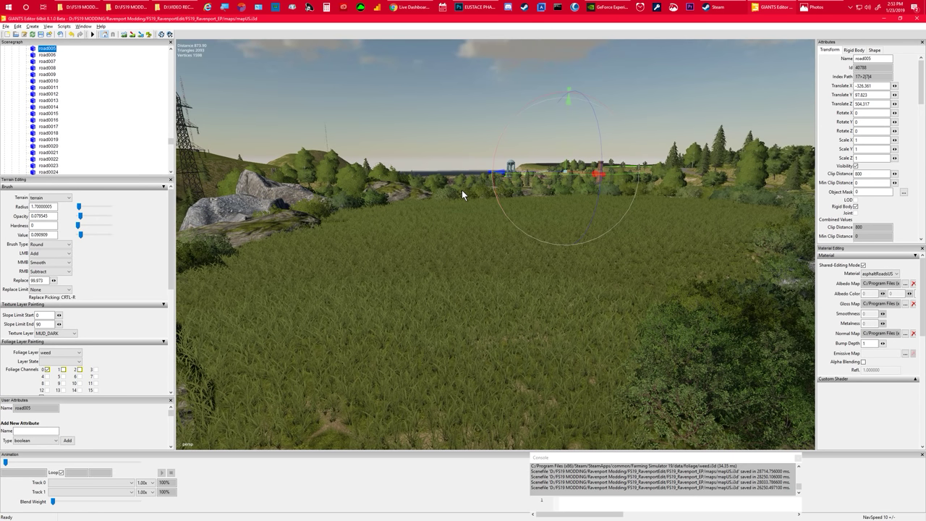
{"action": "right_click_drag", "start_coordinate": [462, 190], "coordinate": [507, 187]}
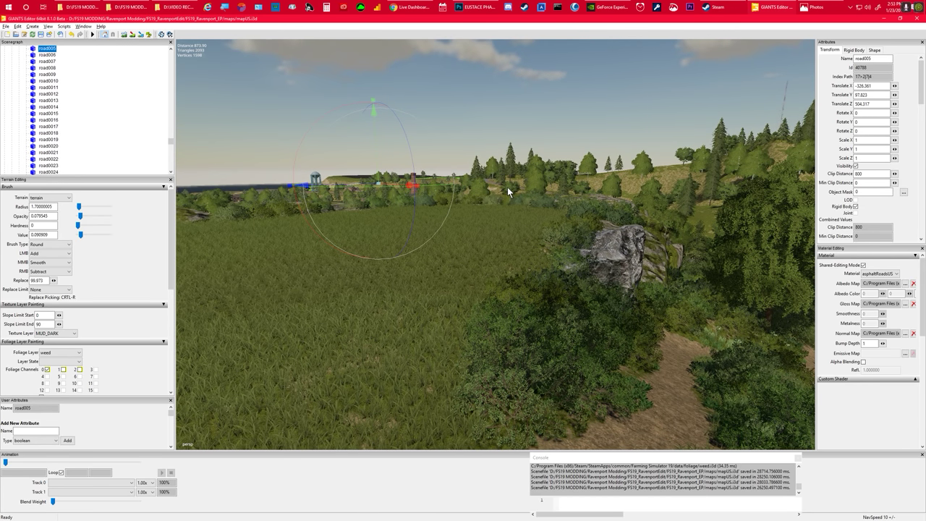
{"action": "left_click_drag", "start_coordinate": [508, 187], "coordinate": [506, 188], "text": "alt"}
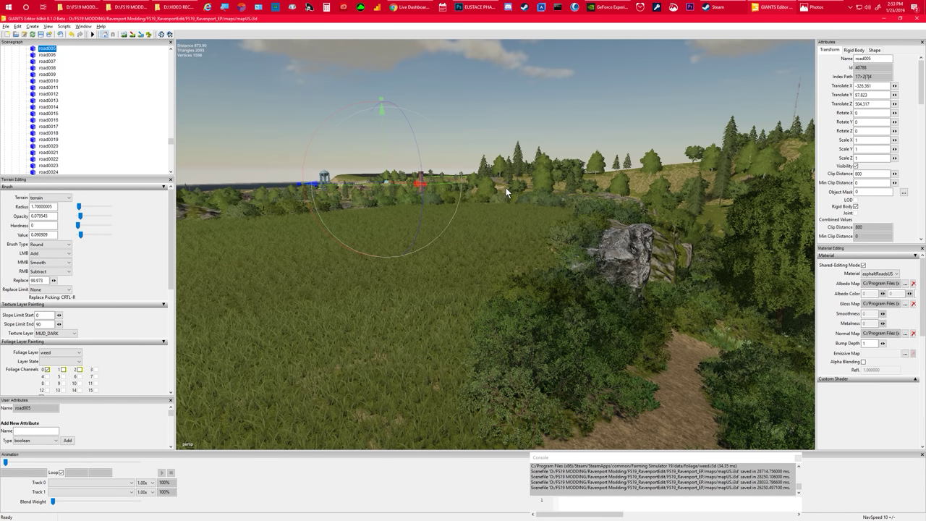
{"action": "left_click_drag", "start_coordinate": [506, 188], "coordinate": [496, 188], "text": "alt"}
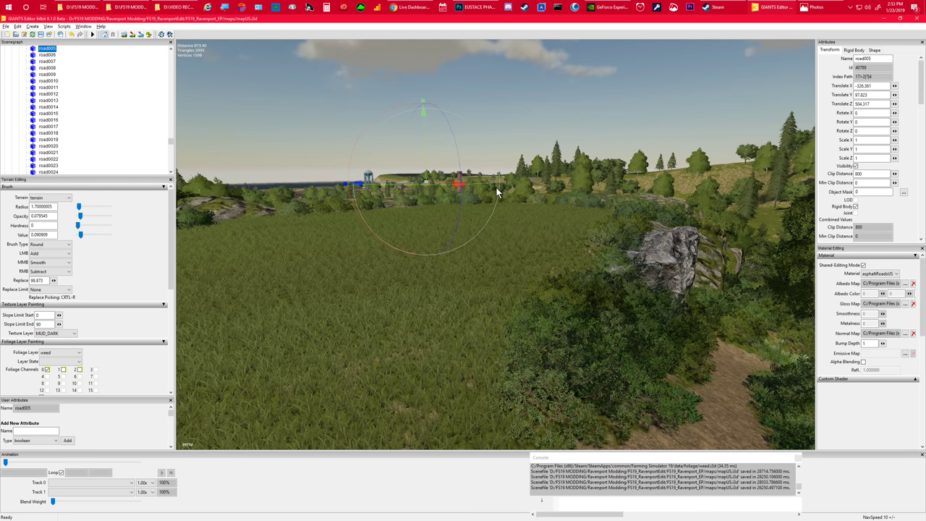
{"action": "right_click_drag", "start_coordinate": [496, 189], "coordinate": [465, 172]}
Step: Examine the grass fields separated by rock ledges, with their surrounding dirt paths and trees
{"action": "left_click_drag", "start_coordinate": [463, 166], "coordinate": [727, 184], "text": "alt"}
{"action": "right_click_drag", "start_coordinate": [728, 187], "coordinate": [680, 206]}
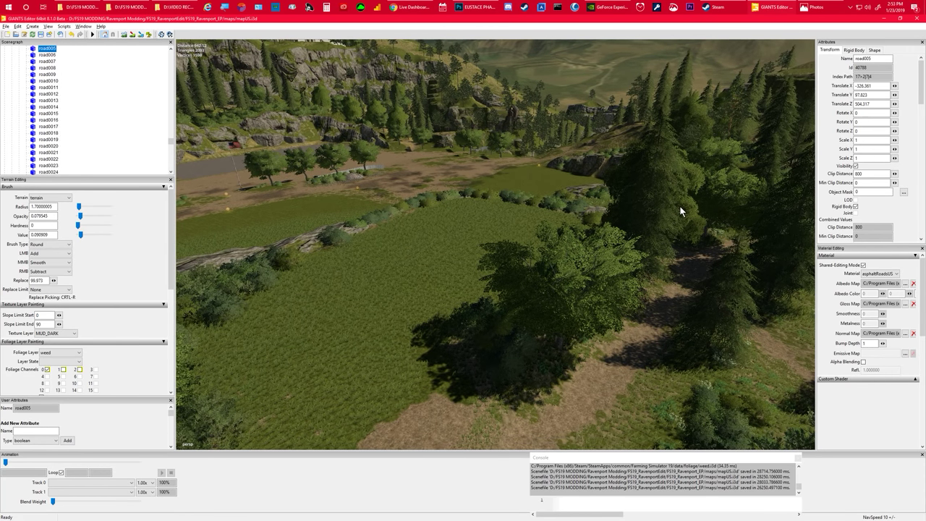
{"action": "right_click_drag", "start_coordinate": [680, 206], "coordinate": [584, 237]}
{"action": "scroll", "coordinate": [584, 236], "scroll_direction": "down", "scroll_amount": 3}
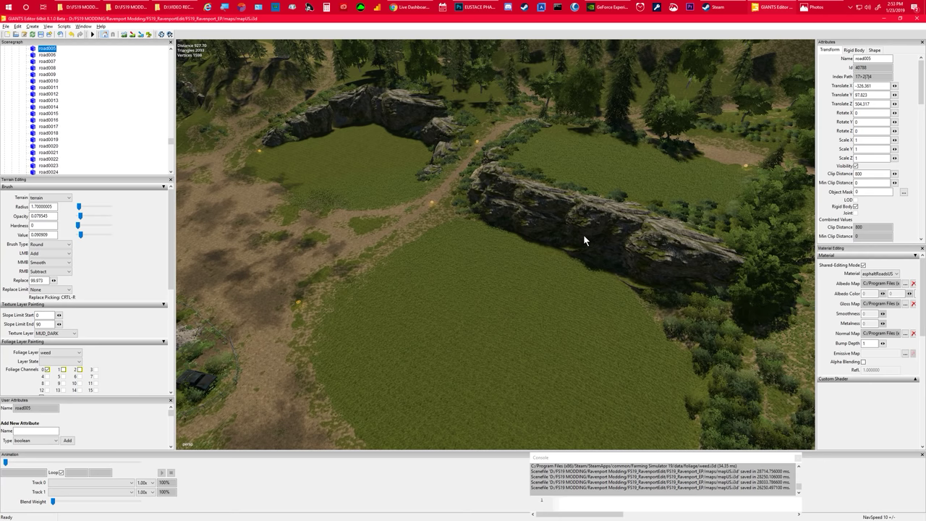
{"action": "right_click_drag", "start_coordinate": [584, 234], "coordinate": [579, 242]}
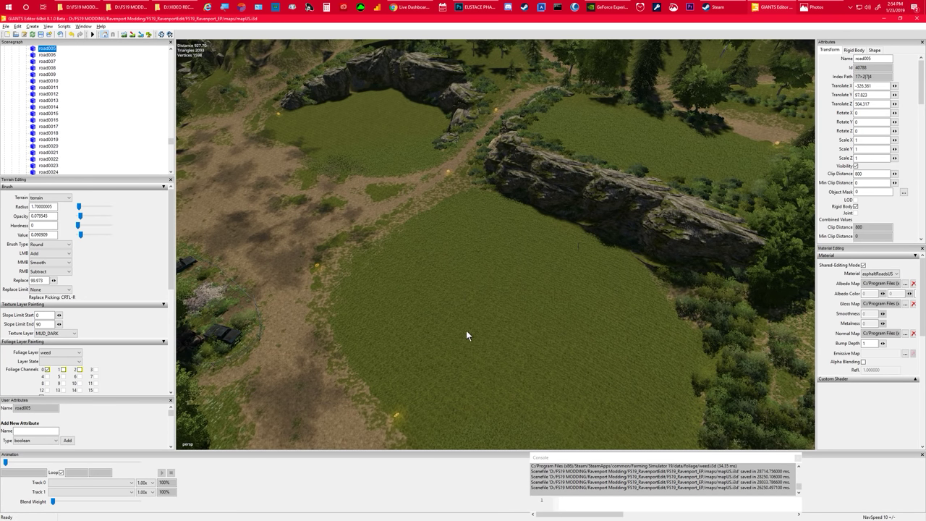
{"action": "mouse_move", "coordinate": [468, 335]}
{"action": "right_mouse_down"}
{"action": "mouse_move", "coordinate": [494, 336]}
{"action": "mouse_move", "coordinate": [478, 335]}
{"action": "right_mouse_up"}
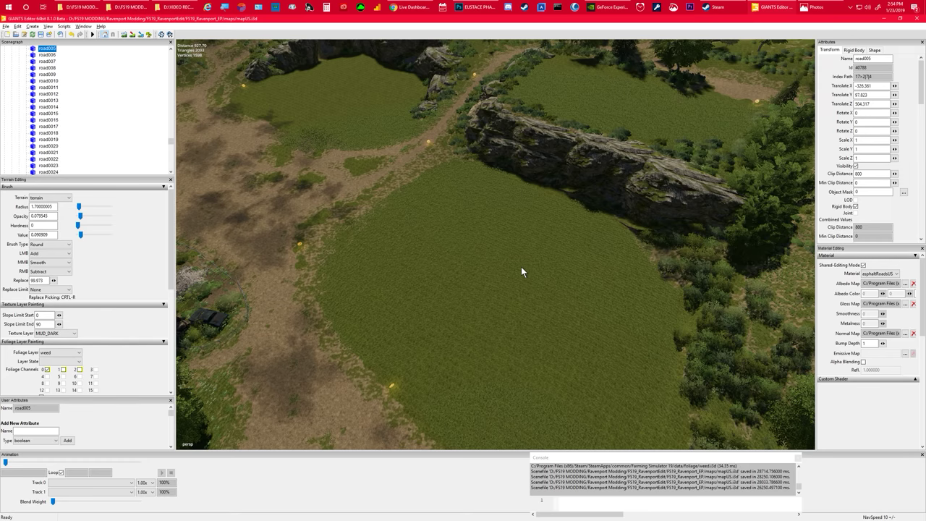
{"action": "left_click_drag", "start_coordinate": [521, 266], "coordinate": [548, 243], "text": "alt"}
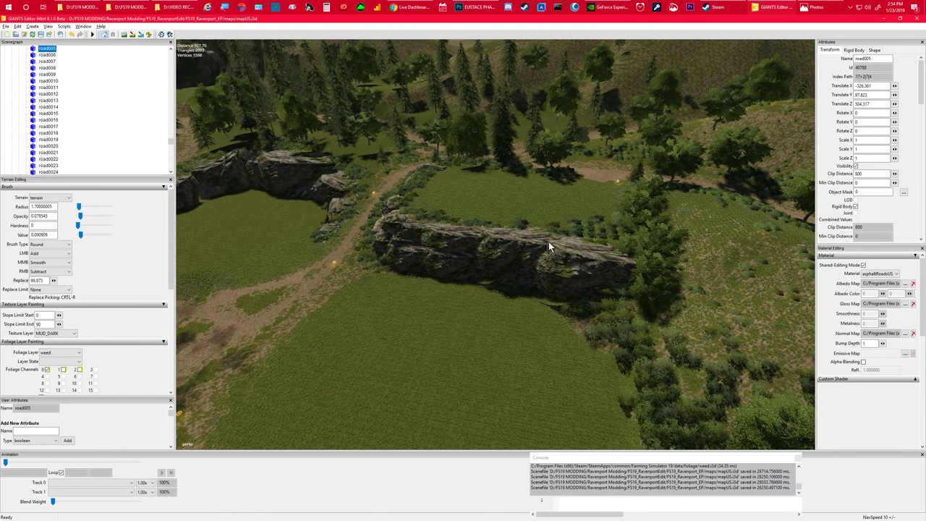
{"action": "right_click_drag", "start_coordinate": [549, 241], "coordinate": [516, 266]}
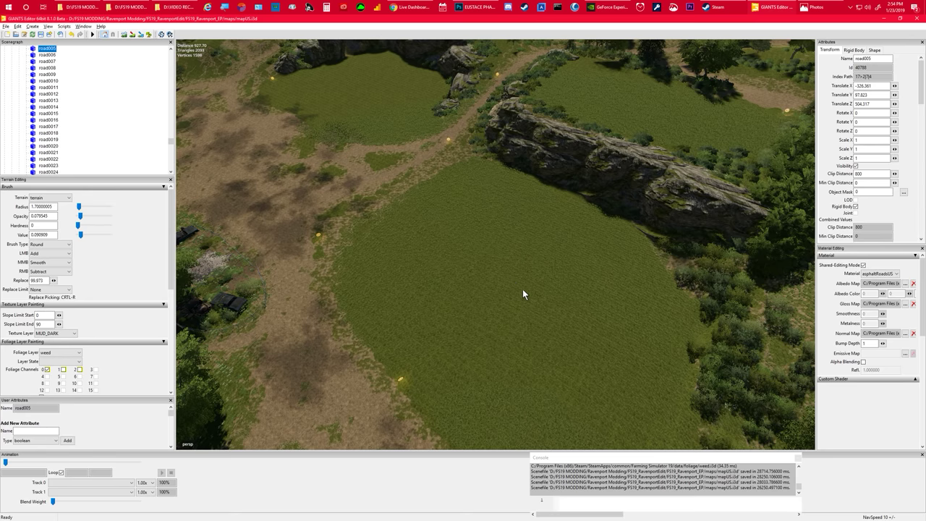
{"action": "right_click_drag", "start_coordinate": [524, 293], "coordinate": [495, 262]}
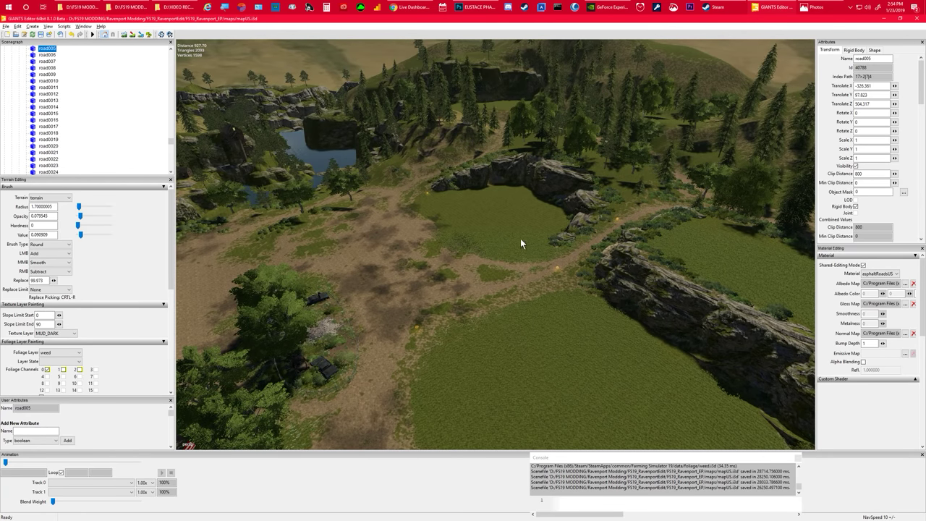
{"action": "left_click_drag", "start_coordinate": [476, 253], "coordinate": [567, 238], "text": "alt"}
{"action": "right_click_drag", "start_coordinate": [567, 242], "coordinate": [530, 246]}
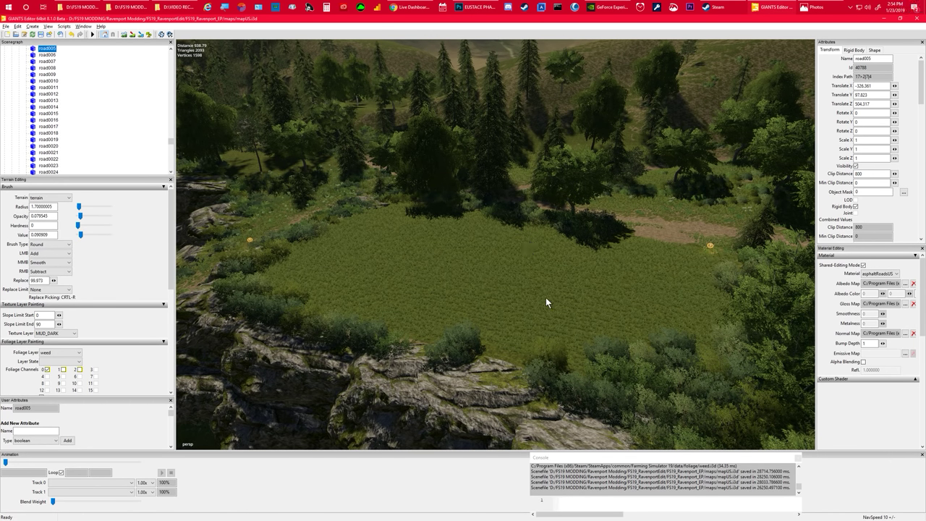
Step: Inspect the open dirt yard and the grey paved area below the rocky, tree-covered cliffs
{"action": "right_click_drag", "start_coordinate": [546, 303], "coordinate": [400, 282]}
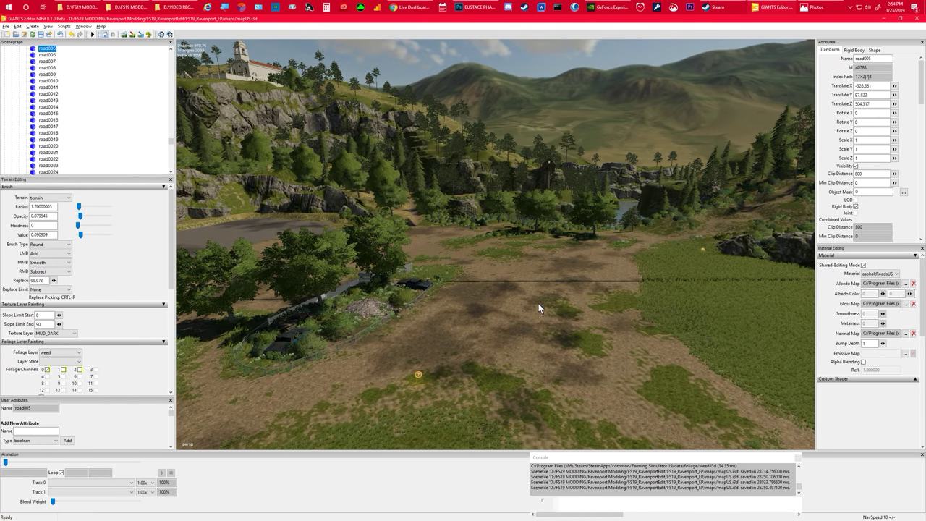
{"action": "right_click_drag", "start_coordinate": [538, 303], "coordinate": [437, 276]}
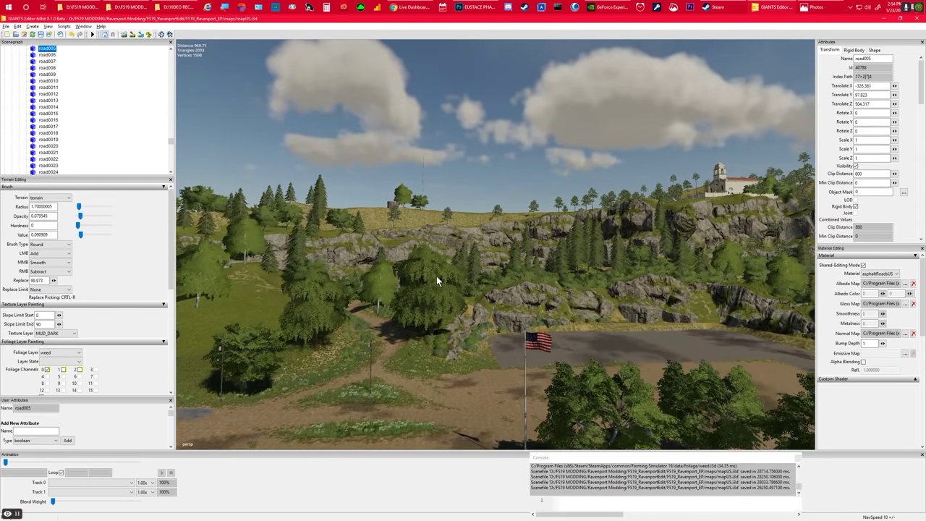
{"action": "left_click_drag", "start_coordinate": [436, 275], "coordinate": [461, 297], "text": "alt"}
{"action": "scroll", "coordinate": [457, 296], "scroll_direction": "up", "scroll_amount": 5}
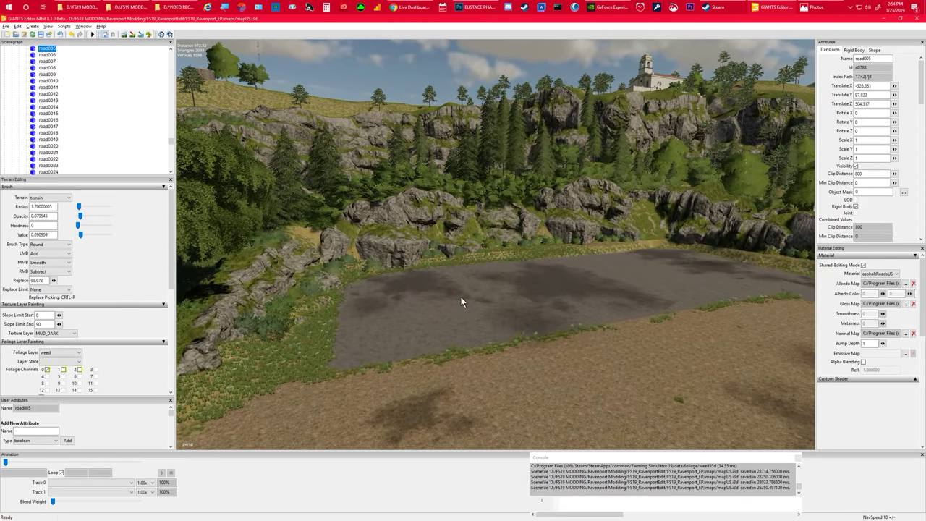
{"action": "right_click_drag", "start_coordinate": [461, 297], "coordinate": [463, 305]}
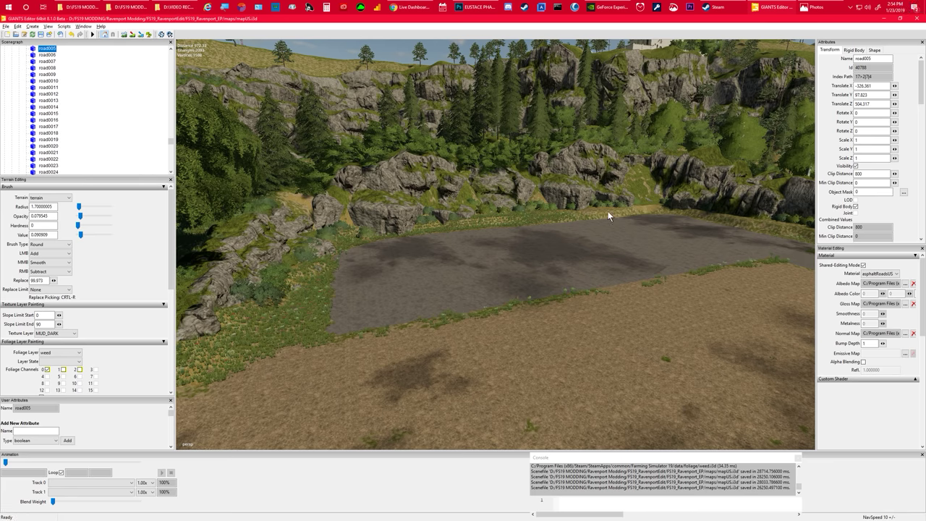
Step: Select the large water pump model under the trees and inspect the rusty engine beside it
{"action": "right_click_drag", "start_coordinate": [469, 349], "coordinate": [629, 356]}
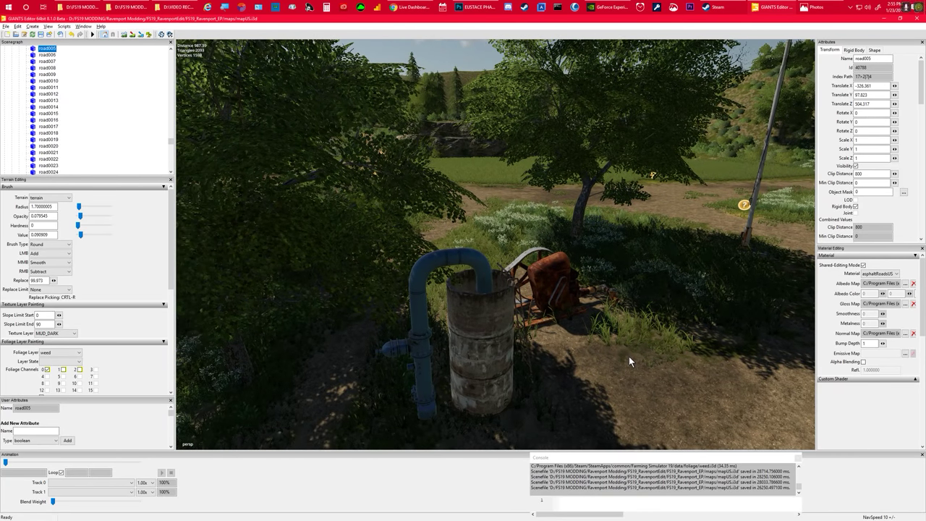
{"action": "left_click", "coordinate": [471, 338]}
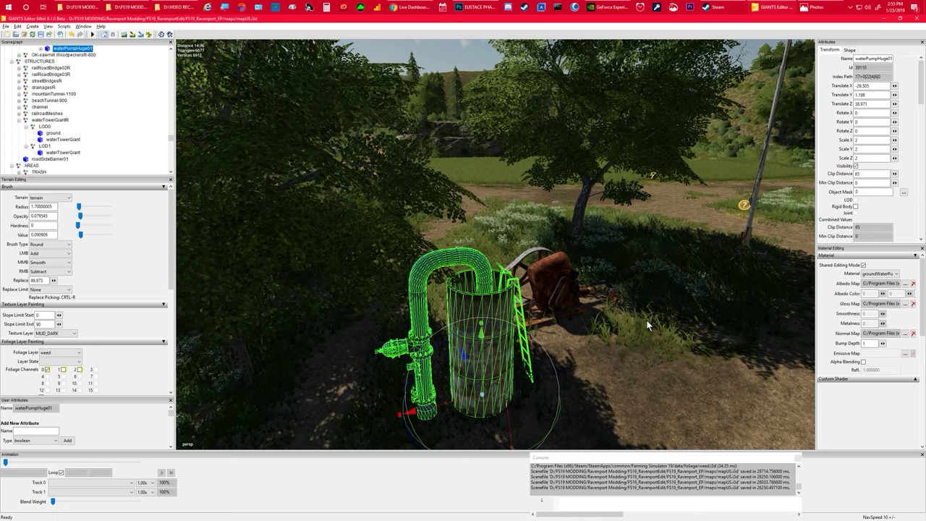
{"action": "mouse_move", "coordinate": [646, 319]}
{"action": "right_mouse_down"}
{"action": "mouse_move", "coordinate": [646, 341]}
{"action": "mouse_move", "coordinate": [688, 316]}
{"action": "mouse_move", "coordinate": [647, 321]}
{"action": "right_mouse_up"}
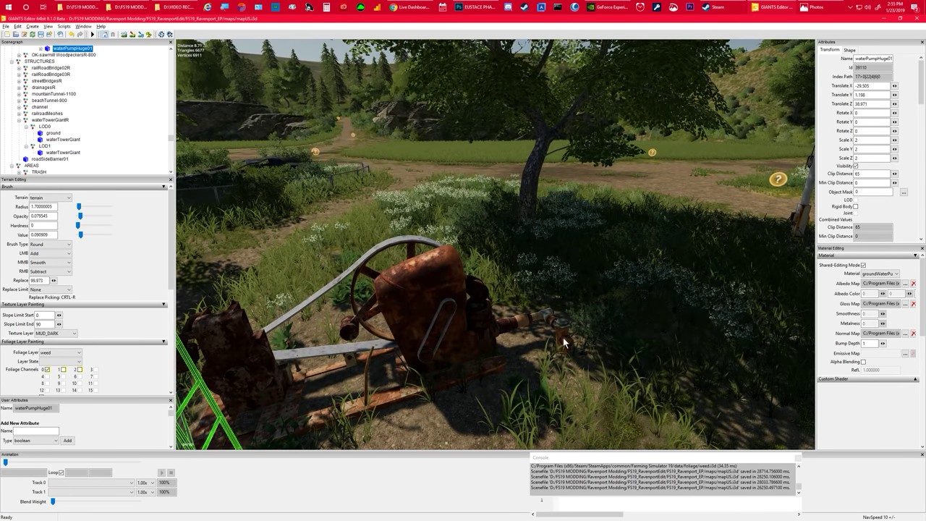
Step: Inspect the reed-lined pond and the vegetation at the end of the shaded dirt path
{"action": "right_click_drag", "start_coordinate": [563, 337], "coordinate": [486, 354]}
{"action": "scroll", "coordinate": [489, 372], "scroll_direction": "up", "scroll_amount": 2}
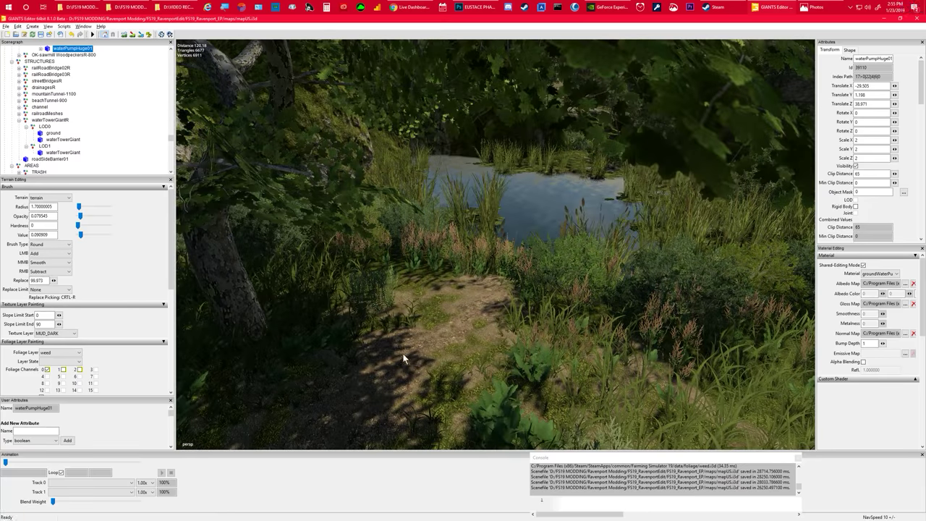
{"action": "scroll", "coordinate": [434, 339], "scroll_direction": "down", "scroll_amount": 2}
{"action": "left_click_drag", "start_coordinate": [441, 327], "coordinate": [446, 313], "text": "alt"}
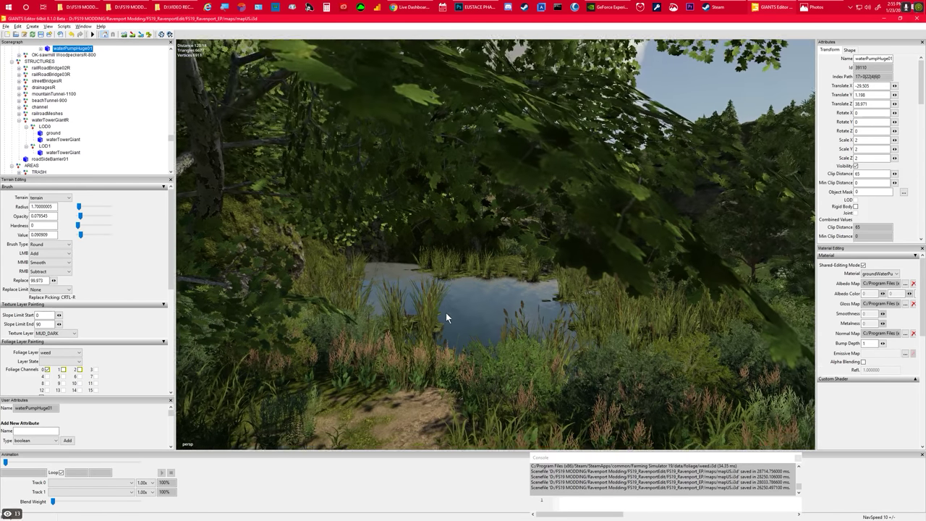
{"action": "scroll", "coordinate": [446, 327], "scroll_direction": "up", "scroll_amount": 3}
{"action": "scroll", "coordinate": [444, 335], "scroll_direction": "down", "scroll_amount": 3}
{"action": "scroll", "coordinate": [442, 339], "scroll_direction": "down", "scroll_amount": 5}
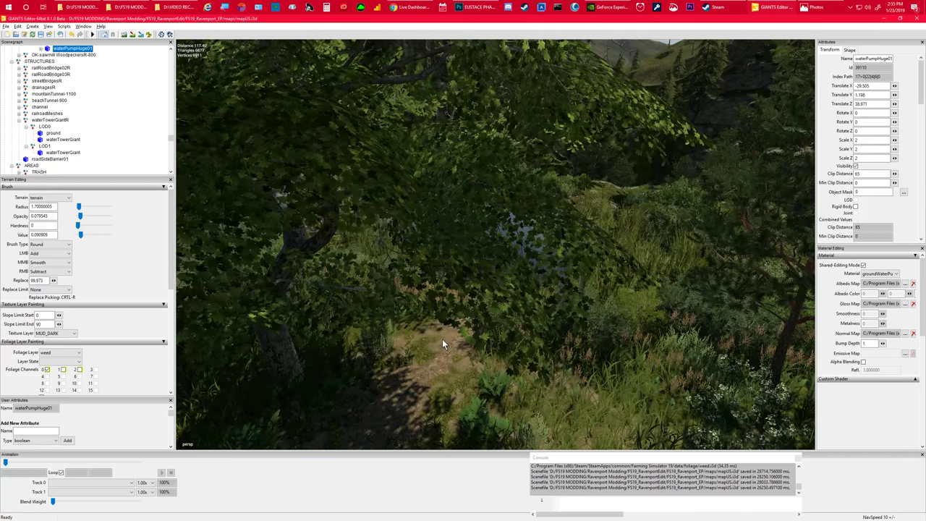
Step: Follow the dirt trail away from the pond, past the white-flowered slopes and trees, to the edge of the conifer forest
{"action": "scroll", "coordinate": [438, 327], "scroll_direction": "up", "scroll_amount": 3}
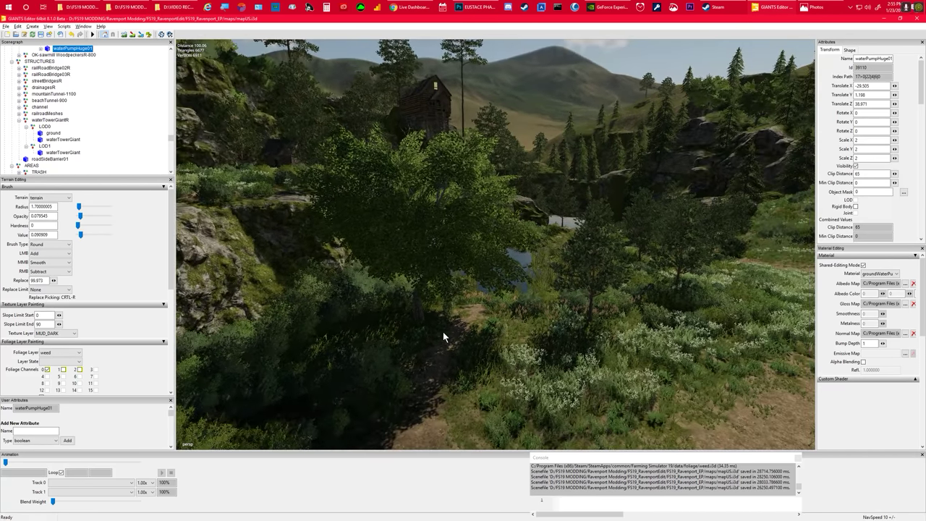
{"action": "scroll", "coordinate": [440, 331], "scroll_direction": "up", "scroll_amount": 4}
{"action": "scroll", "coordinate": [507, 330], "scroll_direction": "down", "scroll_amount": 3}
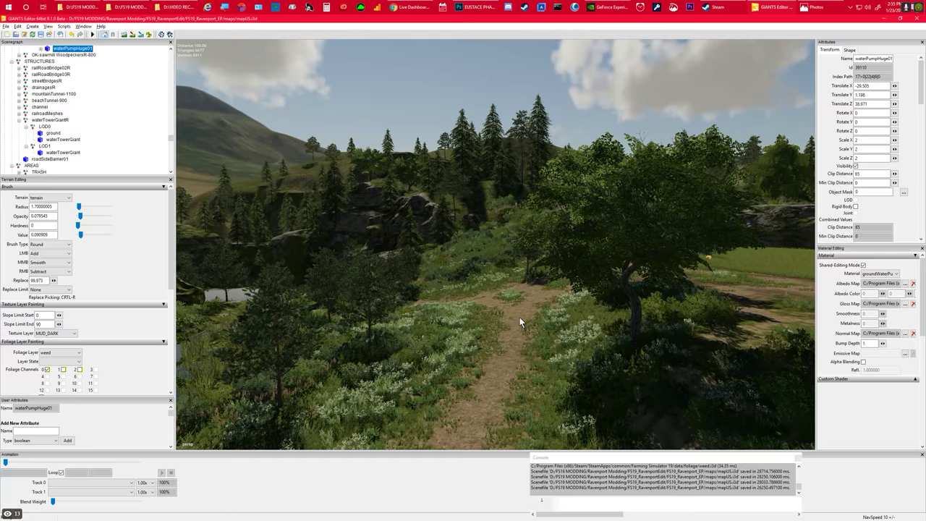
{"action": "scroll", "coordinate": [524, 317], "scroll_direction": "up", "scroll_amount": 6}
{"action": "scroll", "coordinate": [600, 304], "scroll_direction": "down", "scroll_amount": 5}
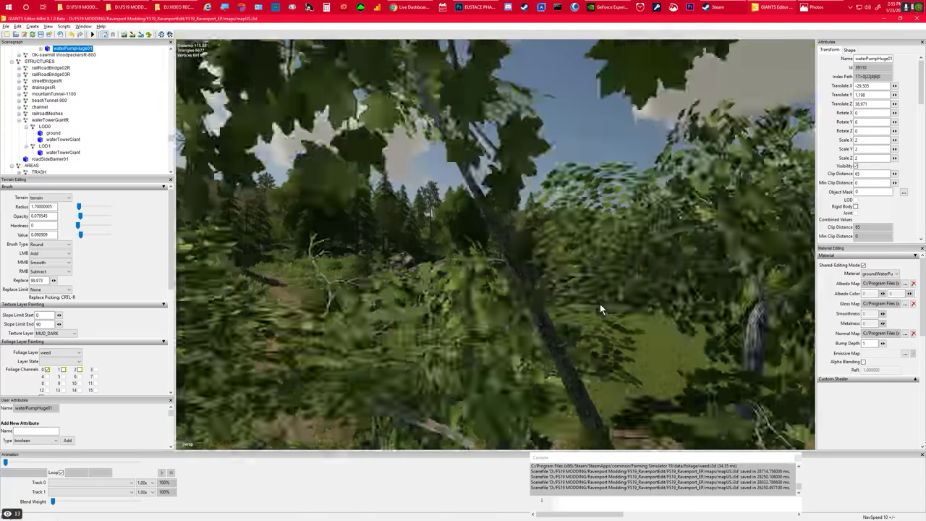
{"action": "scroll", "coordinate": [531, 317], "scroll_direction": "up", "scroll_amount": 3}
{"action": "scroll", "coordinate": [536, 305], "scroll_direction": "up", "scroll_amount": 2}
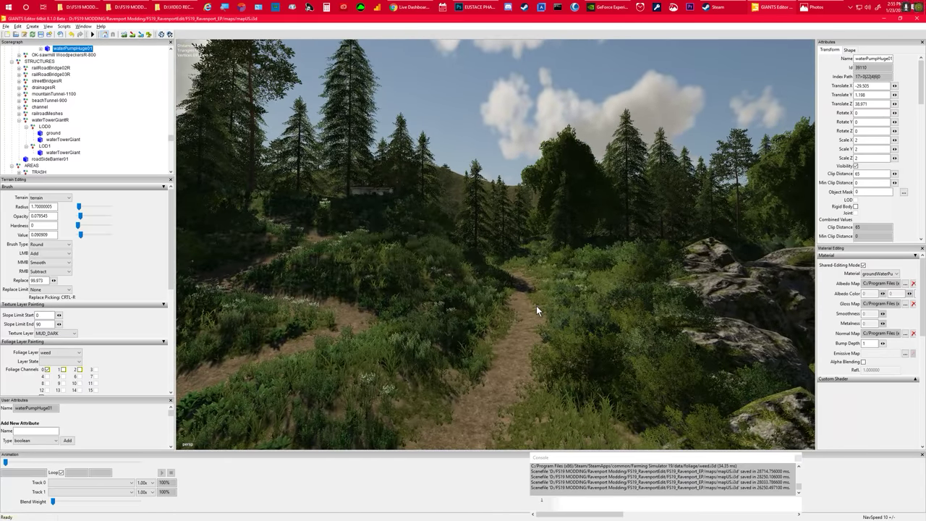
Step: Examine the rock ledge beside the grass field and the trail entering the conifer forest
{"action": "left_click_drag", "start_coordinate": [536, 310], "coordinate": [702, 288], "text": "alt"}
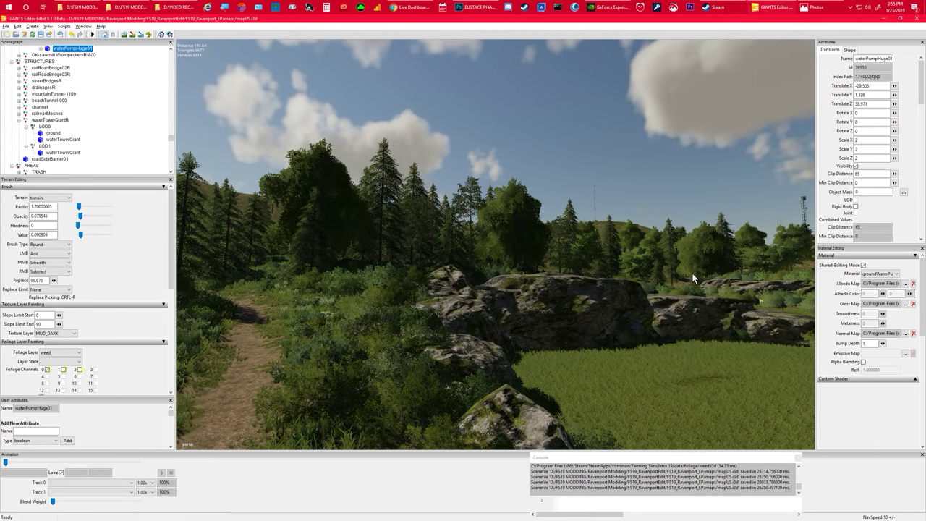
{"action": "right_click_drag", "start_coordinate": [617, 317], "coordinate": [534, 302]}
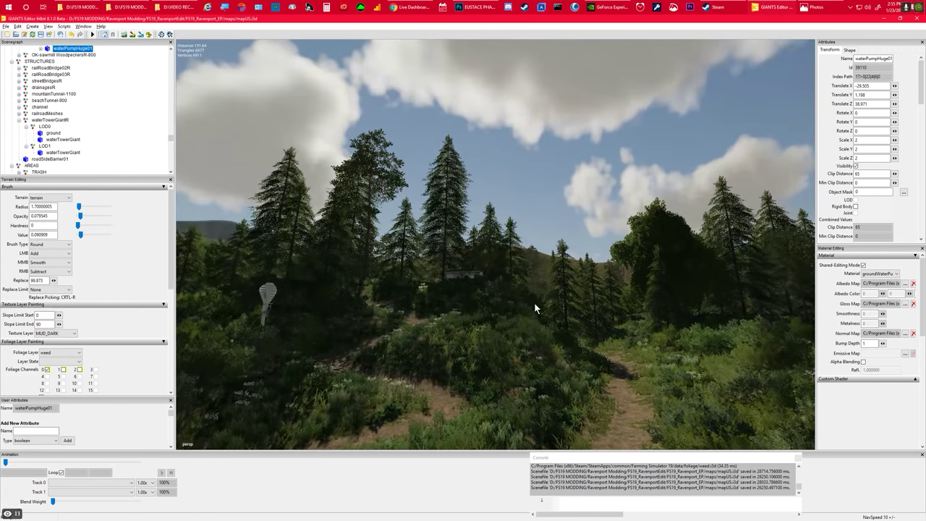
{"action": "left_click_drag", "start_coordinate": [534, 303], "coordinate": [563, 303], "text": "alt"}
{"action": "scroll", "coordinate": [567, 315], "scroll_direction": "up", "scroll_amount": 3}
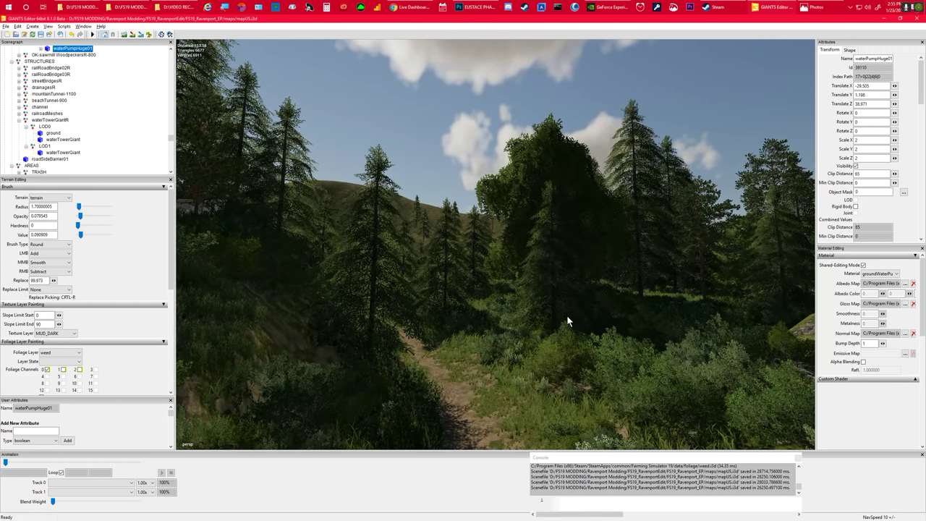
Step: Inspect the old white shed in the forest clearing, with its rusty engine, woodpile and abandoned car
{"action": "right_click_drag", "start_coordinate": [567, 315], "coordinate": [625, 349]}
{"action": "scroll", "coordinate": [537, 329], "scroll_direction": "up", "scroll_amount": 3}
{"action": "scroll", "coordinate": [526, 322], "scroll_direction": "up", "scroll_amount": 6}
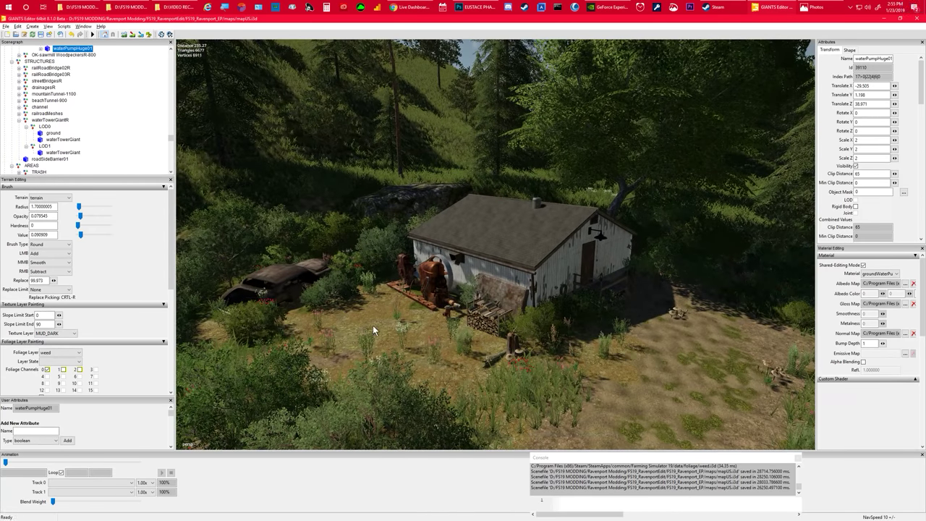
Step: Examine the meadow bordered by the wooden fence and the dirt track running past the shed
{"action": "right_click_drag", "start_coordinate": [506, 327], "coordinate": [561, 382]}
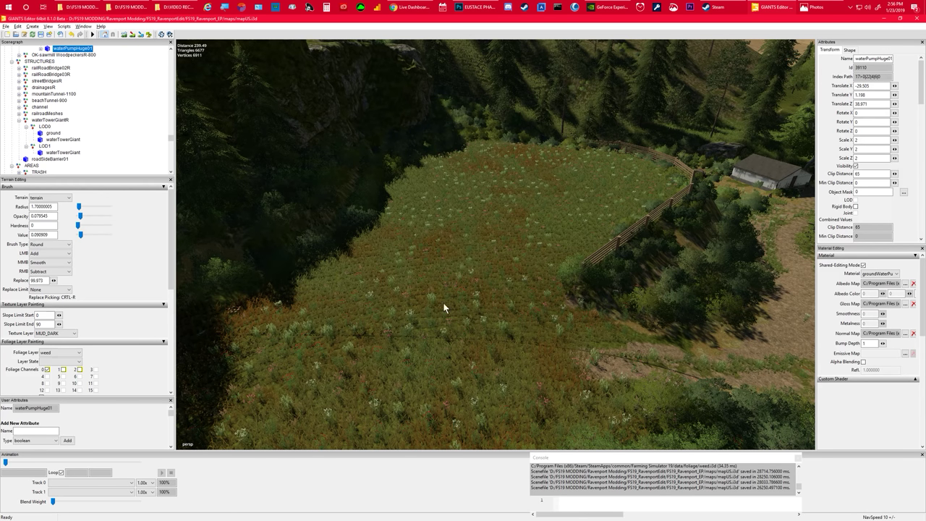
{"action": "left_click_drag", "start_coordinate": [445, 304], "coordinate": [512, 271], "text": "alt"}
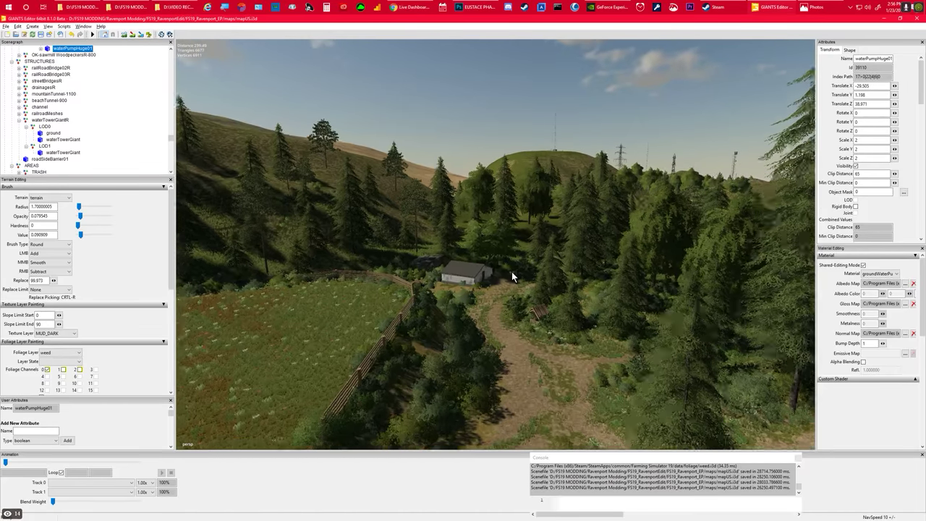
{"action": "scroll", "coordinate": [512, 271], "scroll_direction": "up", "scroll_amount": 6}
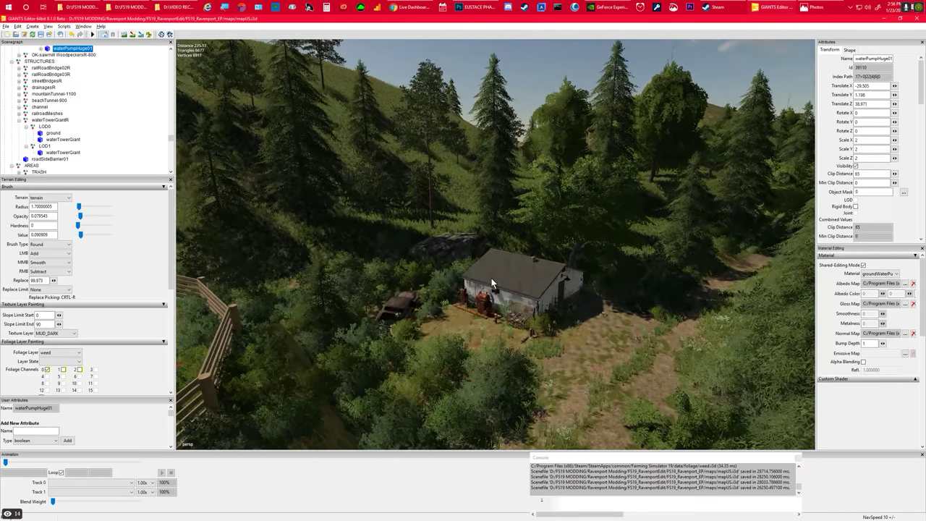
{"action": "right_click_drag", "start_coordinate": [491, 278], "coordinate": [529, 282]}
{"action": "scroll", "coordinate": [529, 283], "scroll_direction": "up", "scroll_amount": 3}
{"action": "scroll", "coordinate": [529, 278], "scroll_direction": "up", "scroll_amount": 3}
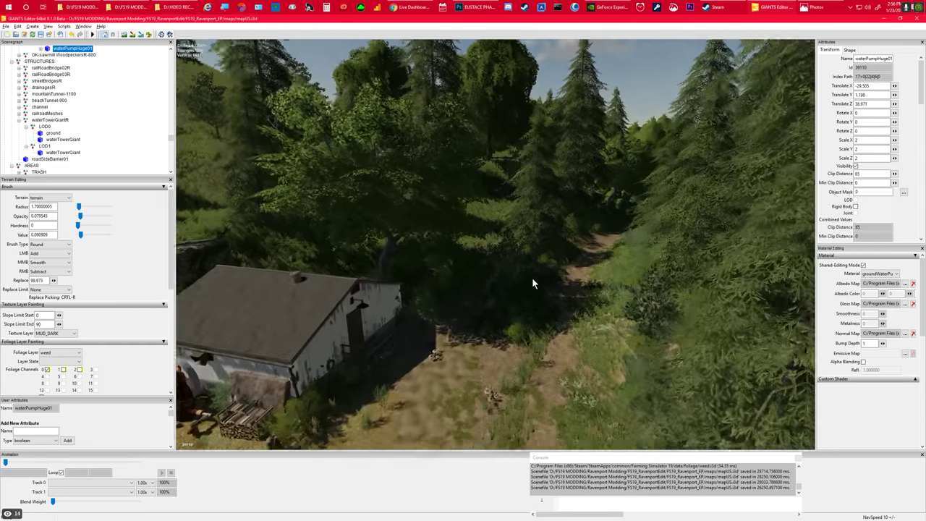
Step: Follow the track beyond the shed to the mossy rock face and utility poles along the grassy hillside
{"action": "left_click_drag", "start_coordinate": [532, 277], "coordinate": [658, 263], "text": "alt"}
{"action": "scroll", "coordinate": [561, 264], "scroll_direction": "up", "scroll_amount": 6}
{"action": "scroll", "coordinate": [592, 262], "scroll_direction": "up", "scroll_amount": 8}
{"action": "scroll", "coordinate": [589, 247], "scroll_direction": "up", "scroll_amount": 8}
{"action": "scroll", "coordinate": [620, 259], "scroll_direction": "up", "scroll_amount": 5}
{"action": "scroll", "coordinate": [633, 263], "scroll_direction": "up", "scroll_amount": 4}
{"action": "right_click_drag", "start_coordinate": [658, 268], "coordinate": [503, 298]}
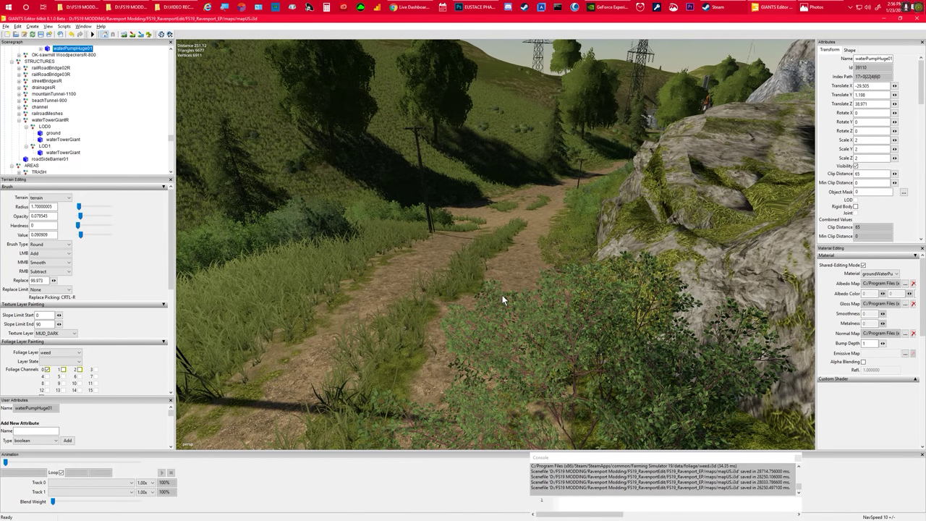
Step: Examine the open grass hills and the large grass plot between the lake, rock ledge and paved roads
{"action": "mouse_move", "coordinate": [502, 295]}
{"action": "right_mouse_down"}
{"action": "mouse_move", "coordinate": [510, 276]}
{"action": "mouse_move", "coordinate": [528, 280]}
{"action": "mouse_move", "coordinate": [270, 254]}
{"action": "mouse_move", "coordinate": [513, 267]}
{"action": "mouse_move", "coordinate": [515, 247]}
{"action": "mouse_move", "coordinate": [450, 271]}
{"action": "mouse_move", "coordinate": [438, 294]}
{"action": "mouse_move", "coordinate": [459, 306]}
{"action": "mouse_move", "coordinate": [421, 321]}
{"action": "mouse_move", "coordinate": [466, 307]}
{"action": "mouse_move", "coordinate": [606, 309]}
{"action": "mouse_move", "coordinate": [676, 278]}
{"action": "mouse_move", "coordinate": [672, 270]}
{"action": "mouse_move", "coordinate": [501, 340]}
{"action": "mouse_move", "coordinate": [424, 332]}
{"action": "mouse_move", "coordinate": [616, 314]}
{"action": "mouse_move", "coordinate": [664, 287]}
{"action": "mouse_move", "coordinate": [742, 267]}
{"action": "mouse_move", "coordinate": [794, 279]}
{"action": "mouse_move", "coordinate": [643, 293]}
{"action": "mouse_move", "coordinate": [690, 286]}
{"action": "mouse_move", "coordinate": [737, 304]}
{"action": "mouse_move", "coordinate": [744, 297]}
{"action": "mouse_move", "coordinate": [615, 305]}
{"action": "mouse_move", "coordinate": [681, 297]}
{"action": "mouse_move", "coordinate": [711, 280]}
{"action": "mouse_move", "coordinate": [773, 296]}
{"action": "mouse_move", "coordinate": [700, 309]}
{"action": "mouse_move", "coordinate": [738, 309]}
{"action": "mouse_move", "coordinate": [719, 315]}
{"action": "right_mouse_up"}
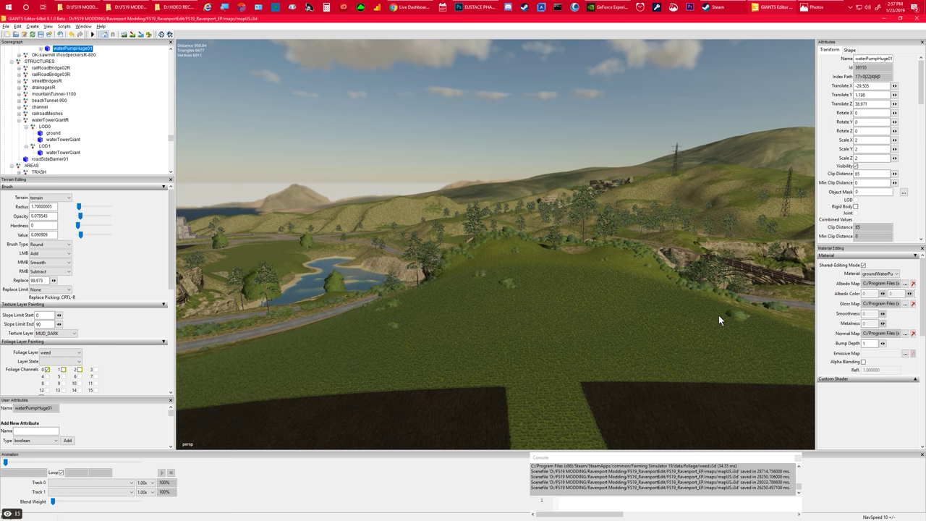
{"action": "right_click_drag", "start_coordinate": [719, 315], "coordinate": [439, 324]}
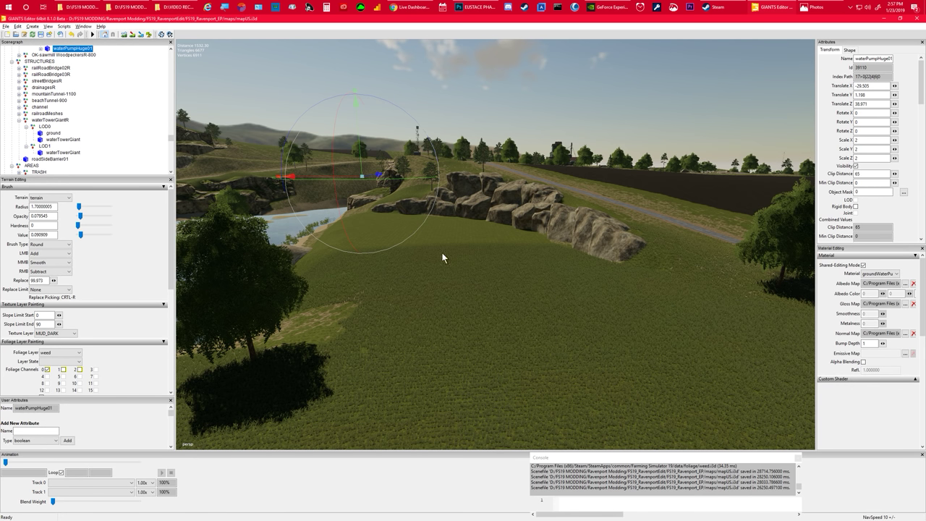
{"action": "left_click_drag", "start_coordinate": [486, 297], "coordinate": [484, 368], "text": "alt"}
{"action": "scroll", "coordinate": [538, 349], "scroll_direction": "down", "scroll_amount": 5}
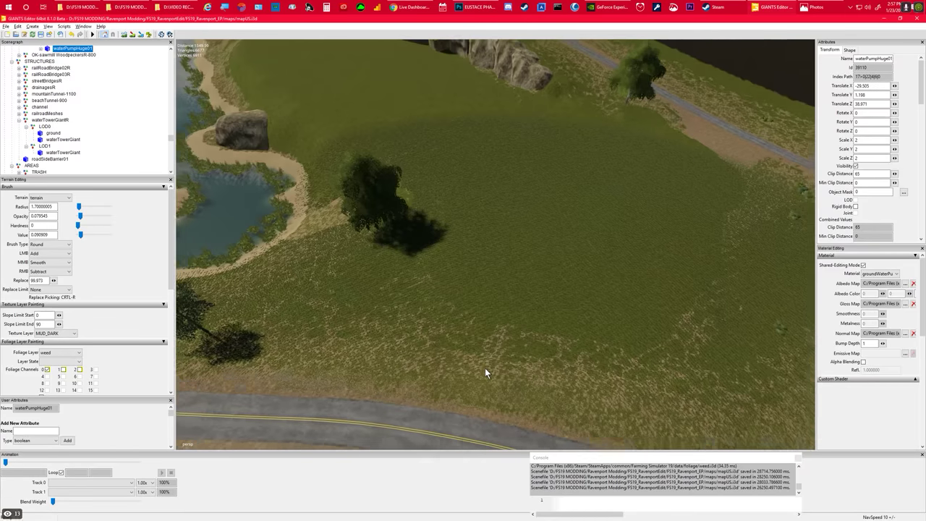
{"action": "right_click_drag", "start_coordinate": [486, 373], "coordinate": [509, 370]}
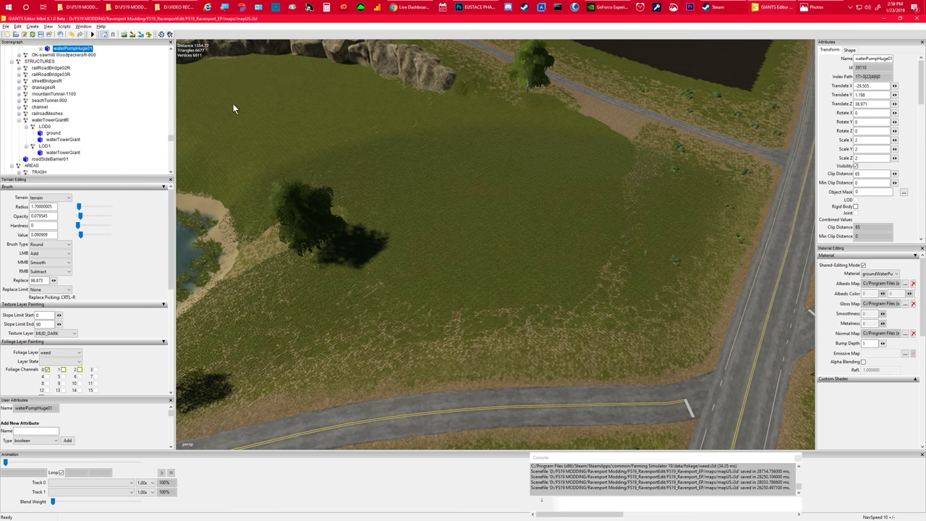
{"action": "left_click_drag", "start_coordinate": [608, 271], "coordinate": [587, 212], "text": "alt"}
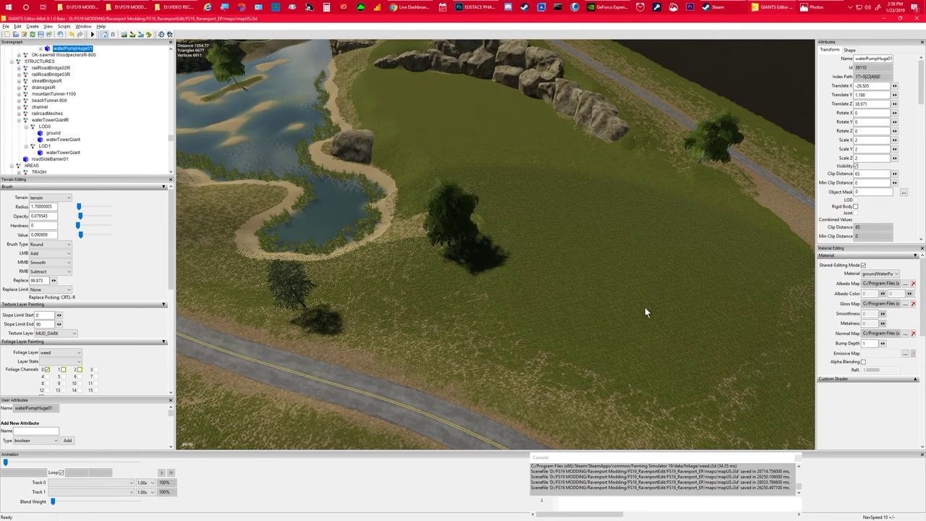
Step: Examine the grass plot between the rocky ridge, the dark fields and the curving paved road
{"action": "left_click_drag", "start_coordinate": [645, 306], "coordinate": [708, 223], "text": "alt"}
{"action": "scroll", "coordinate": [721, 209], "scroll_direction": "up", "scroll_amount": 3}
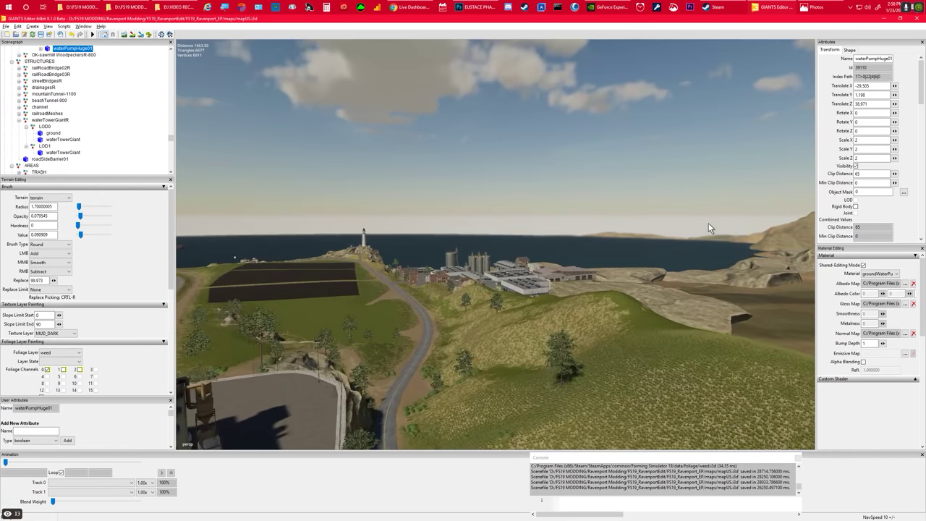
{"action": "right_click_drag", "start_coordinate": [708, 223], "coordinate": [585, 269]}
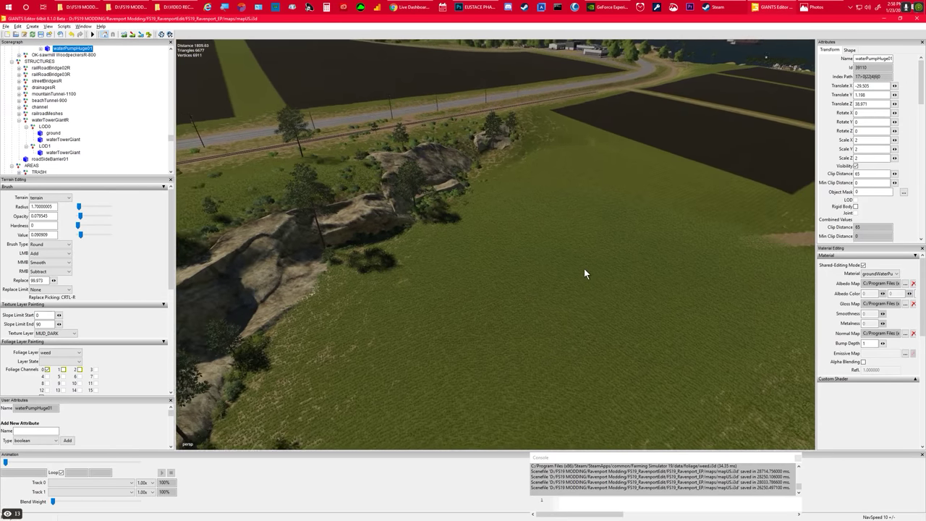
{"action": "left_click_drag", "start_coordinate": [584, 269], "coordinate": [580, 281], "text": "alt"}
{"action": "scroll", "coordinate": [580, 281], "scroll_direction": "down", "scroll_amount": 4}
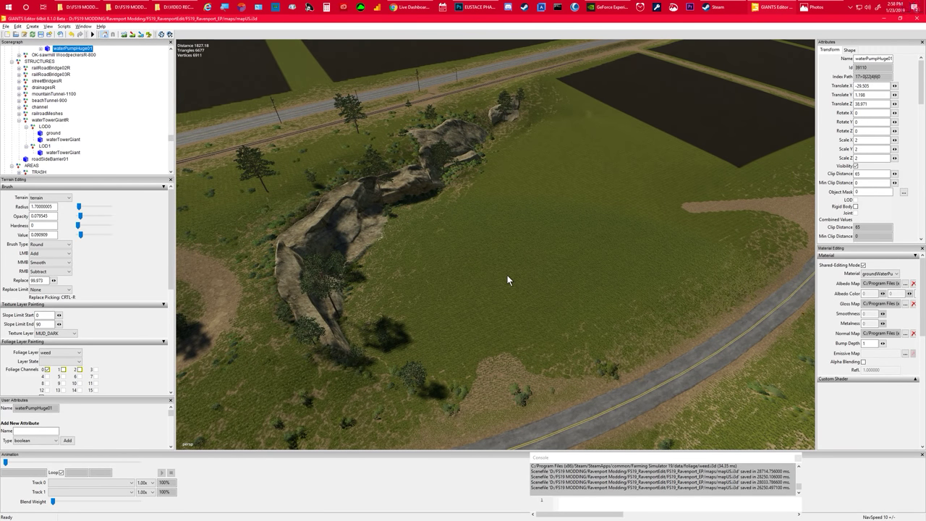
{"action": "left_click_drag", "start_coordinate": [508, 275], "coordinate": [532, 277], "text": "alt"}
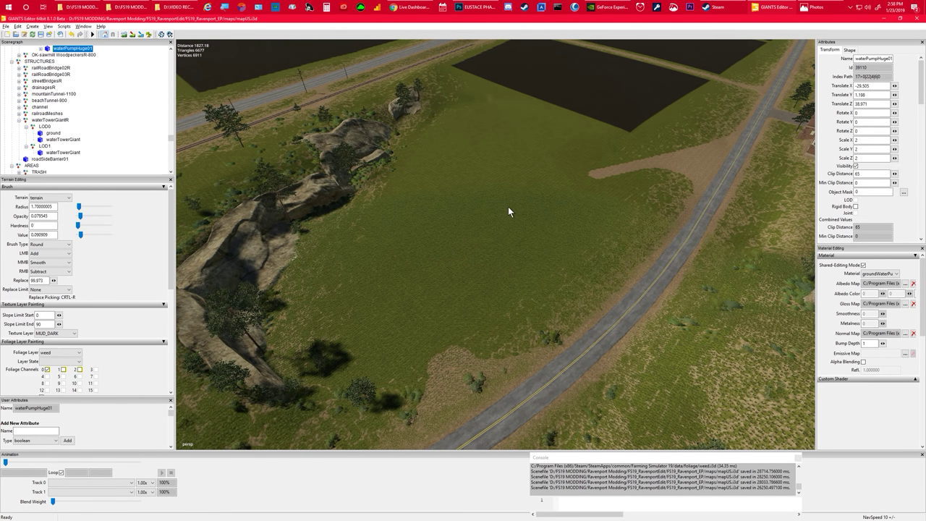
{"action": "left_click_drag", "start_coordinate": [509, 207], "coordinate": [519, 207], "text": "alt"}
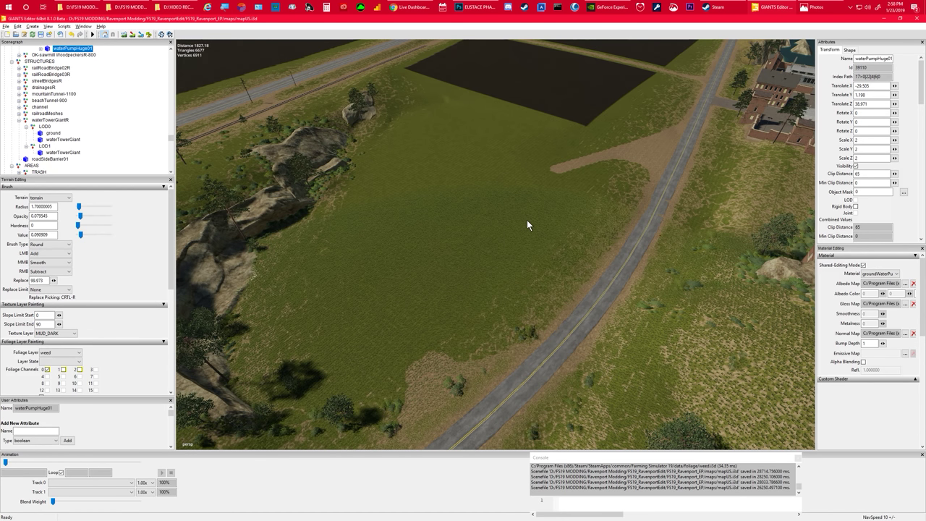
Step: Go from the roadside plot to the white villa and inspect its arched entrance, balcony and tiled roofs
{"action": "left_click_drag", "start_coordinate": [527, 220], "coordinate": [542, 190], "text": "alt"}
{"action": "right_click_drag", "start_coordinate": [542, 194], "coordinate": [577, 169]}
{"action": "scroll", "coordinate": [577, 166], "scroll_direction": "up", "scroll_amount": 4}
{"action": "left_click_drag", "start_coordinate": [577, 166], "coordinate": [593, 160], "text": "alt"}
{"action": "scroll", "coordinate": [587, 160], "scroll_direction": "up", "scroll_amount": 5}
{"action": "left_click_drag", "start_coordinate": [587, 160], "coordinate": [561, 161], "text": "alt"}
{"action": "scroll", "coordinate": [561, 161], "scroll_direction": "up", "scroll_amount": 4}
{"action": "right_click_drag", "start_coordinate": [561, 161], "coordinate": [581, 176]}
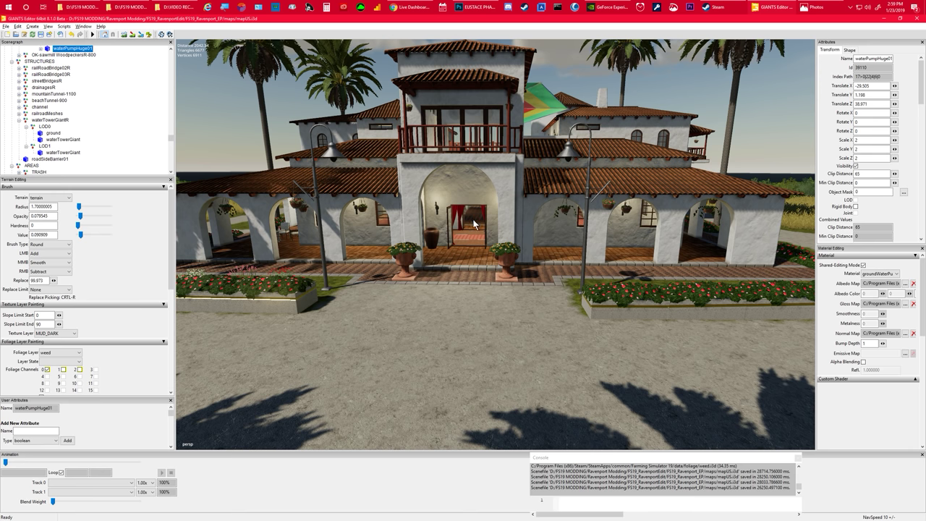
{"action": "left_click_drag", "start_coordinate": [469, 220], "coordinate": [467, 207], "text": "alt"}
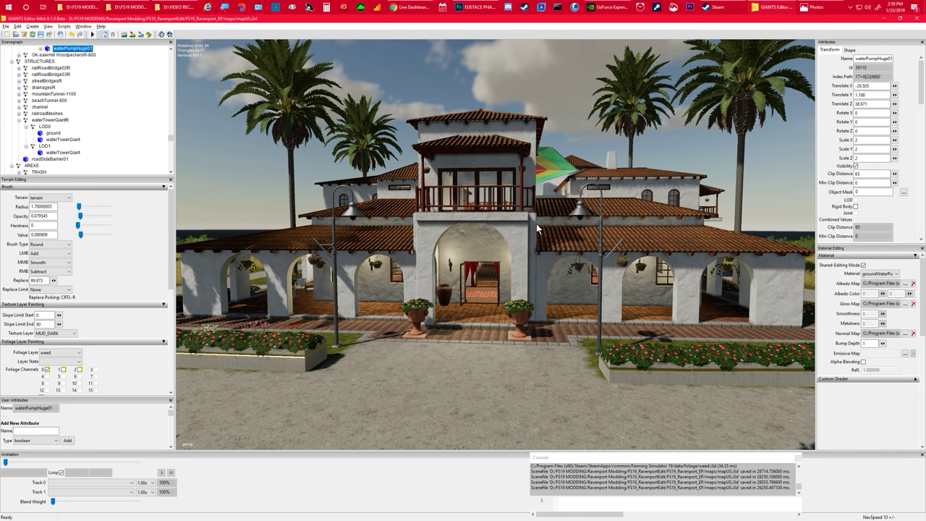
{"action": "scroll", "coordinate": [460, 327], "scroll_direction": "up", "scroll_amount": 3}
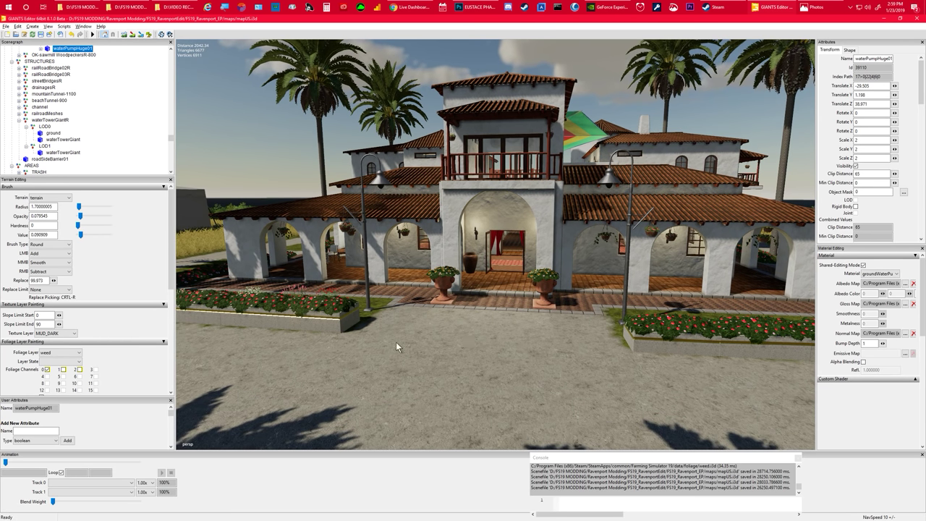
Step: Inspect the villa's flower planters, street lamps and arched walkway beside the gravel forecourt
{"action": "left_click_drag", "start_coordinate": [514, 320], "coordinate": [479, 333], "text": "alt"}
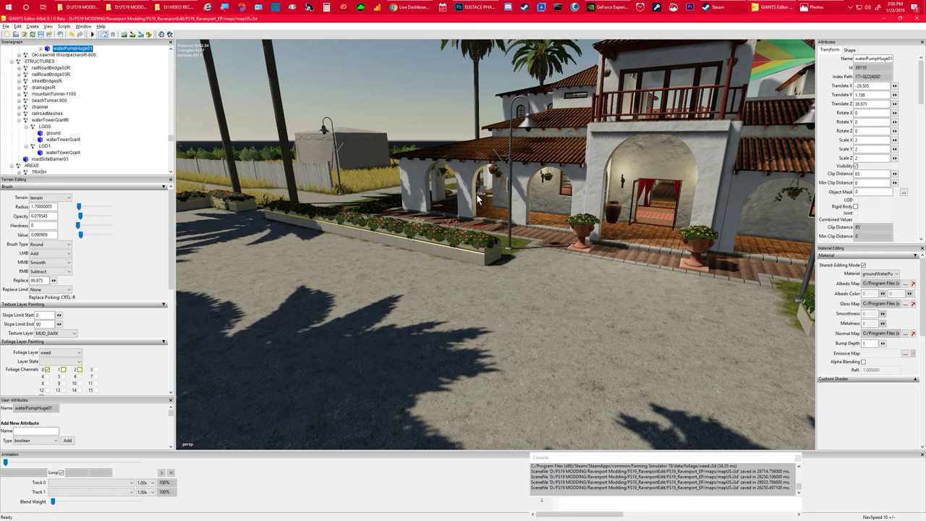
{"action": "right_click_drag", "start_coordinate": [539, 267], "coordinate": [563, 267]}
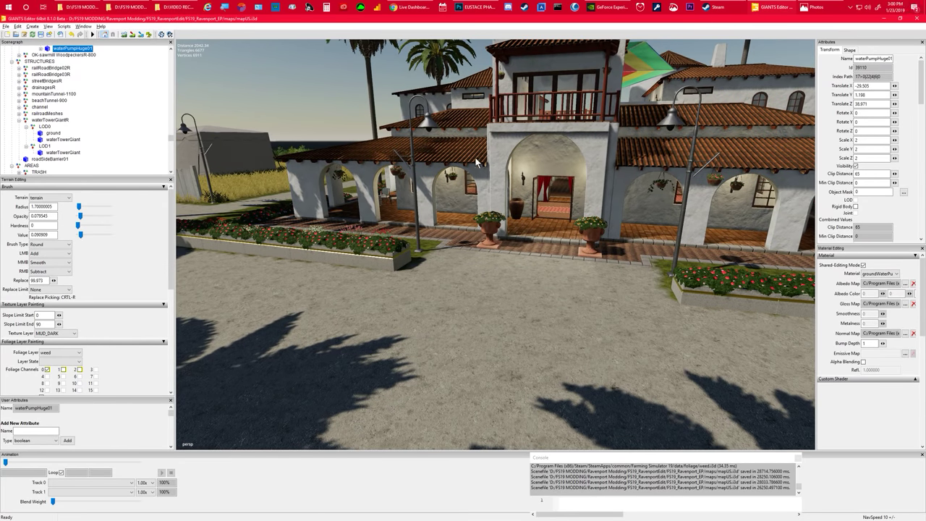
{"action": "right_click_drag", "start_coordinate": [508, 274], "coordinate": [473, 279]}
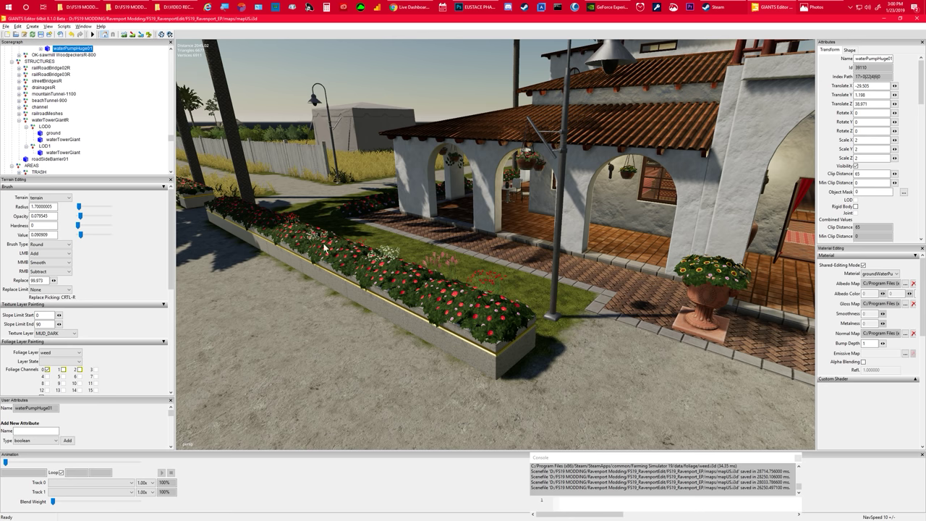
Step: Go past the palm-lined forecourt to the wooden footbridge and inspect its lamps, water channel and rock island
{"action": "right_click_drag", "start_coordinate": [403, 171], "coordinate": [588, 259]}
{"action": "scroll", "coordinate": [588, 260], "scroll_direction": "up", "scroll_amount": 2}
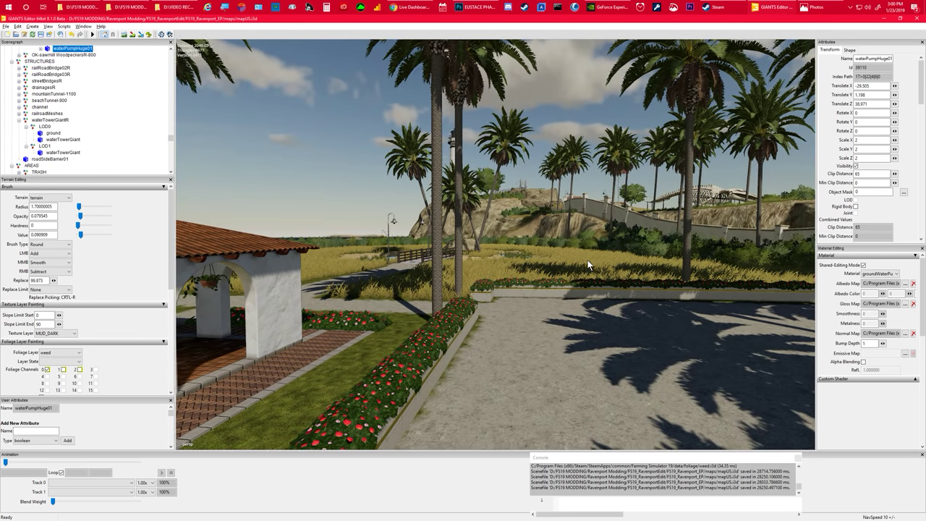
{"action": "left_click_drag", "start_coordinate": [587, 259], "coordinate": [500, 259], "text": "alt"}
{"action": "scroll", "coordinate": [500, 259], "scroll_direction": "up", "scroll_amount": 4}
{"action": "right_click_drag", "start_coordinate": [507, 266], "coordinate": [610, 250]}
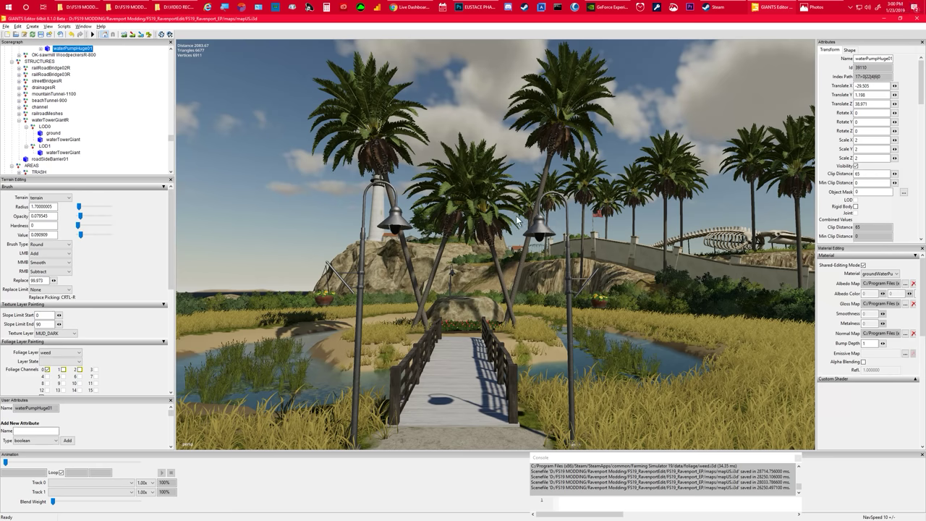
{"action": "scroll", "coordinate": [503, 330], "scroll_direction": "down", "scroll_amount": 1}
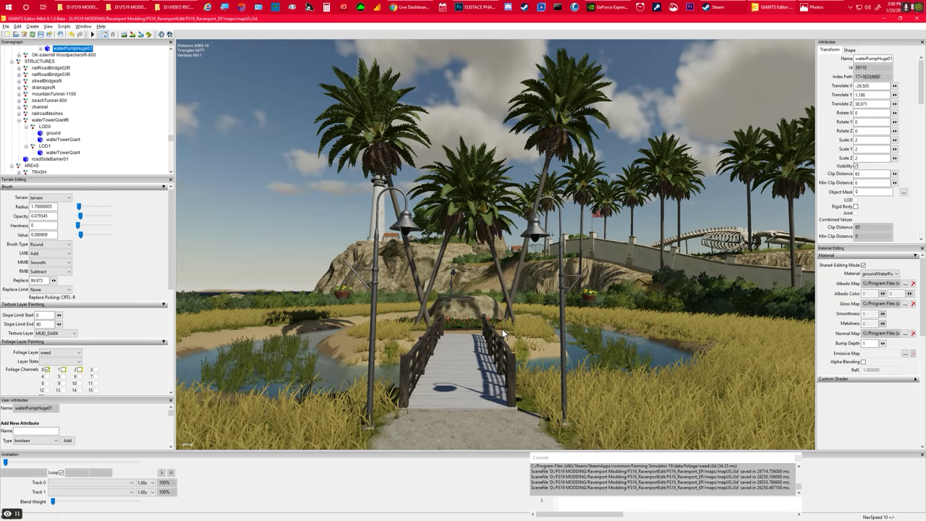
Step: Cross the wooden footbridge and inspect the island's boulder, red flower bed and crossed palm trunks
{"action": "left_click_drag", "start_coordinate": [503, 330], "coordinate": [494, 333], "text": "alt"}
{"action": "scroll", "coordinate": [492, 332], "scroll_direction": "down", "scroll_amount": 1}
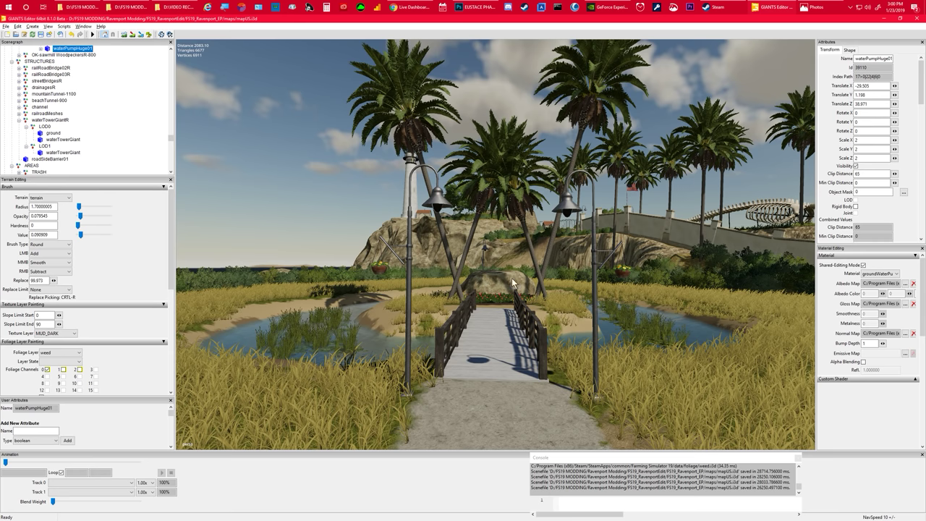
{"action": "left_click_drag", "start_coordinate": [512, 278], "coordinate": [502, 306], "text": "alt"}
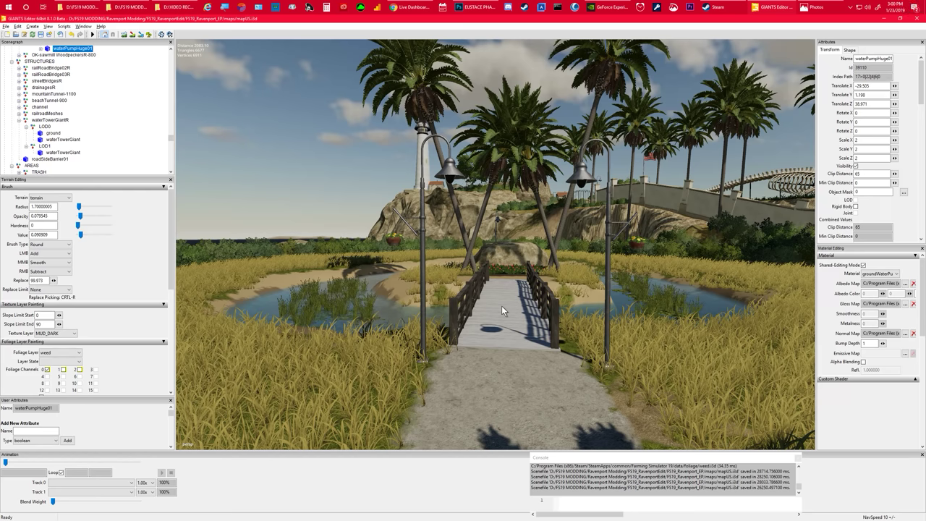
{"action": "scroll", "coordinate": [502, 306], "scroll_direction": "up", "scroll_amount": 5}
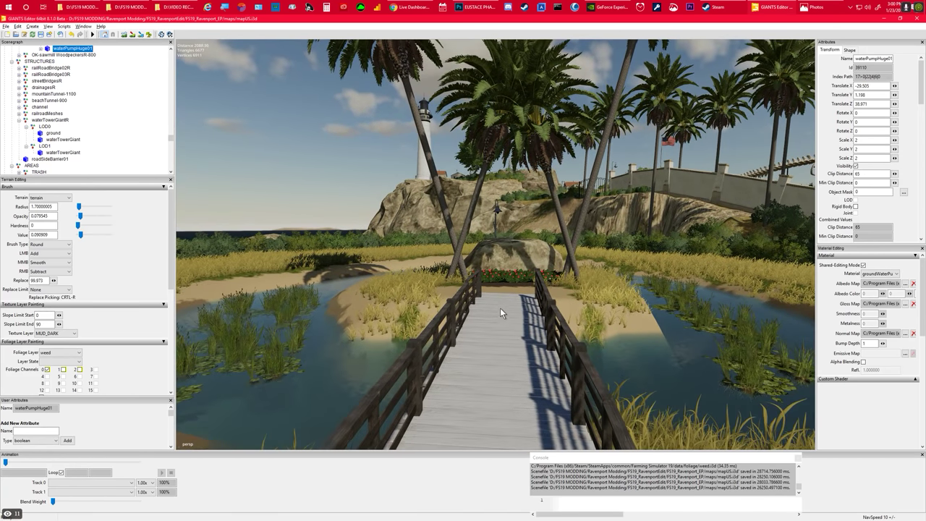
{"action": "scroll", "coordinate": [500, 308], "scroll_direction": "up", "scroll_amount": 6}
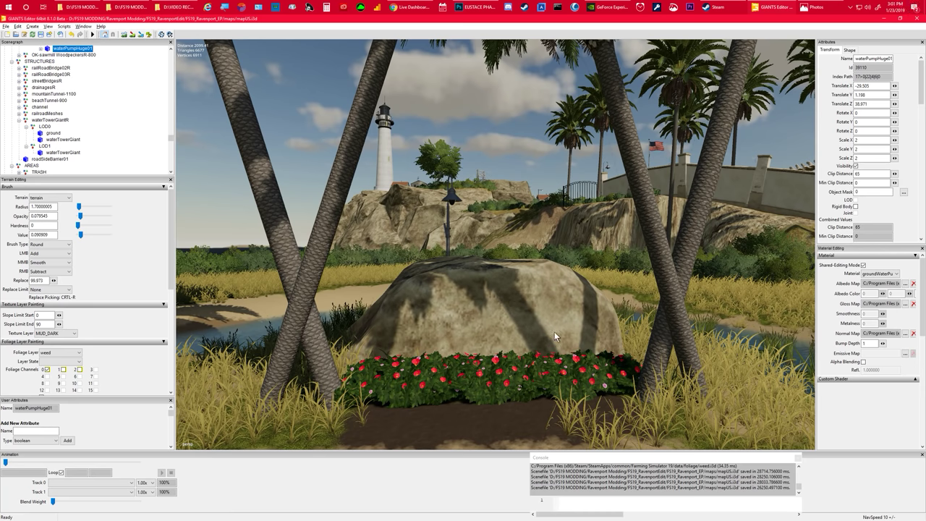
{"action": "scroll", "coordinate": [554, 335], "scroll_direction": "down", "scroll_amount": 4}
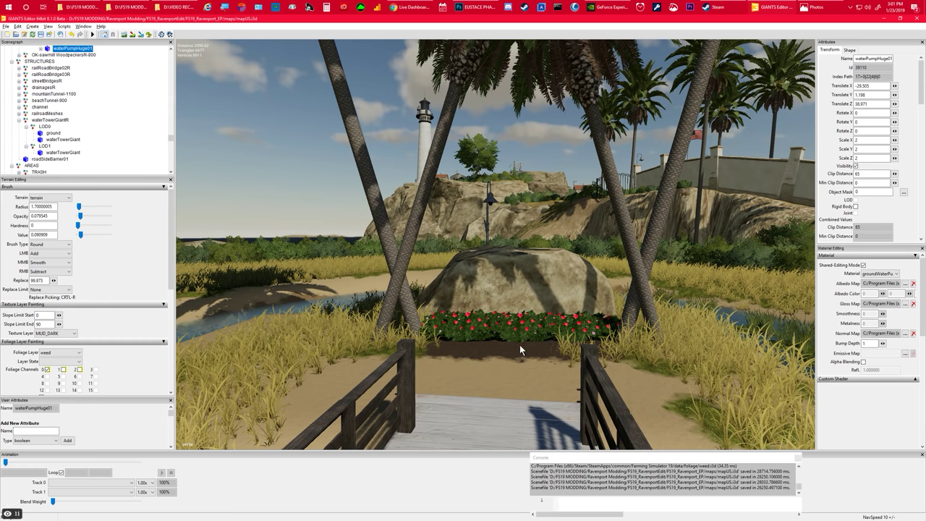
{"action": "scroll", "coordinate": [520, 346], "scroll_direction": "up", "scroll_amount": 5}
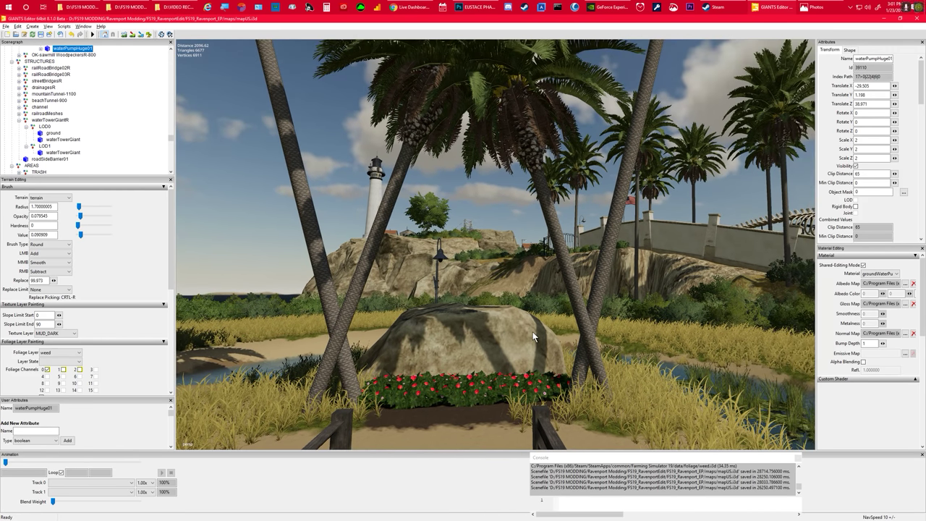
{"action": "left_click_drag", "start_coordinate": [533, 332], "coordinate": [524, 368], "text": "alt"}
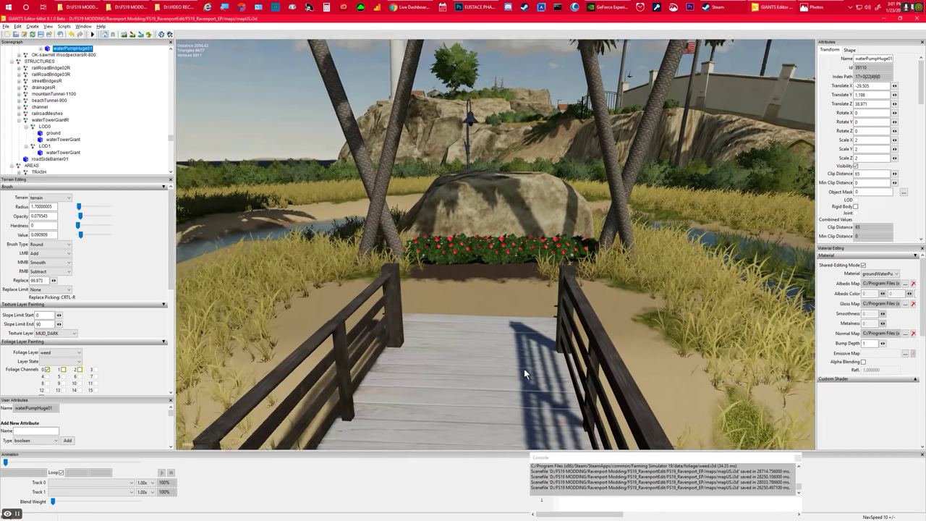
Step: Examine the ring-shaped pond and its island from above, and view the whole clifftop estate from over the sea
{"action": "scroll", "coordinate": [524, 371], "scroll_direction": "down", "scroll_amount": 8}
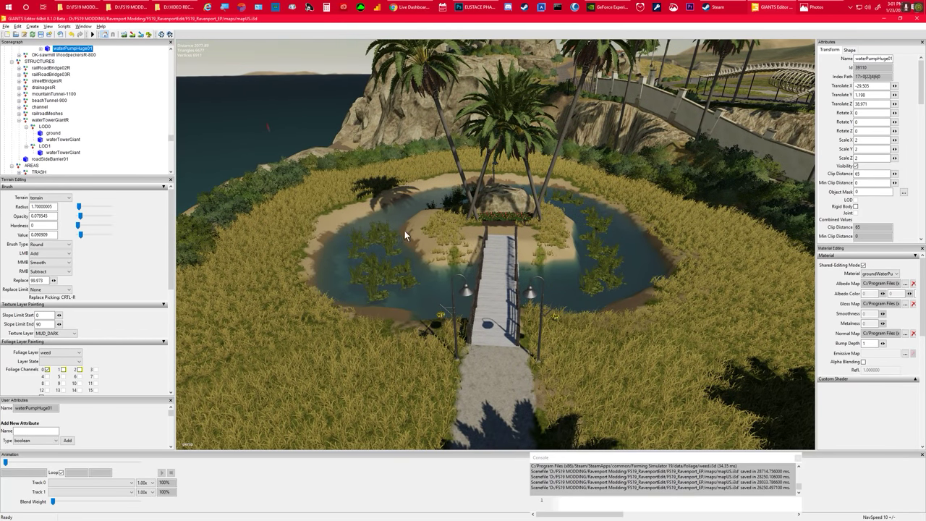
{"action": "right_click_drag", "start_coordinate": [535, 252], "coordinate": [527, 235]}
{"action": "scroll", "coordinate": [526, 235], "scroll_direction": "down", "scroll_amount": 2}
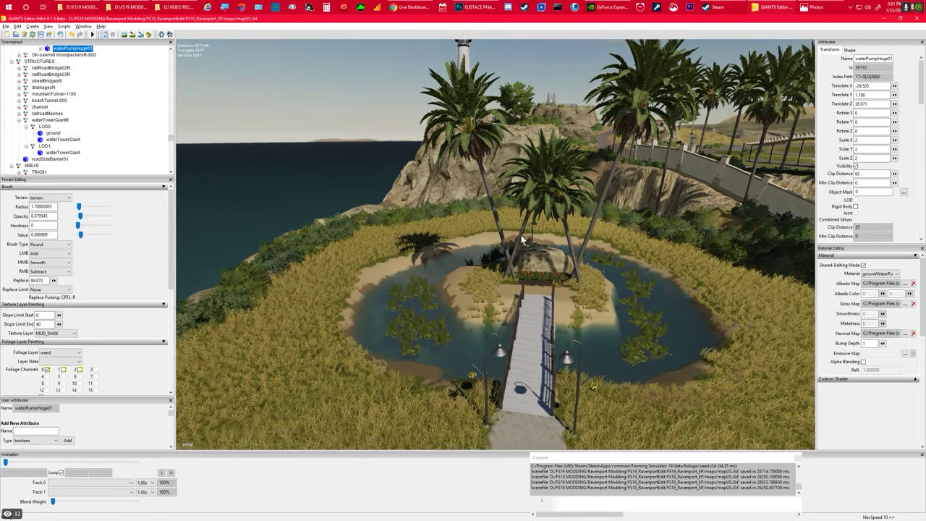
{"action": "left_click_drag", "start_coordinate": [526, 236], "coordinate": [488, 222], "text": "alt"}
{"action": "scroll", "coordinate": [488, 221], "scroll_direction": "up", "scroll_amount": 8}
{"action": "right_click_drag", "start_coordinate": [488, 222], "coordinate": [736, 237]}
{"action": "scroll", "coordinate": [736, 237], "scroll_direction": "down", "scroll_amount": 10}
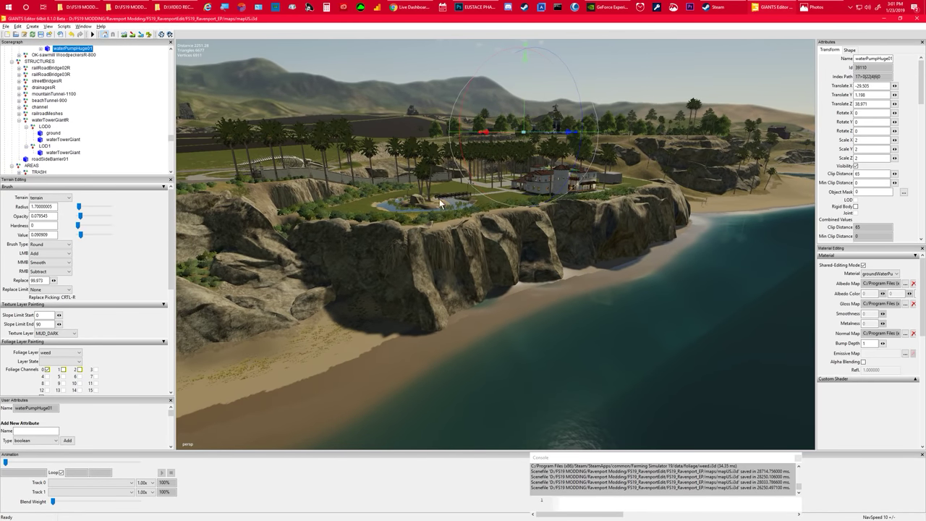
Step: Go along the sea cliff past the villa to the grey canvas tent and inspect the table and chairs inside
{"action": "left_click_drag", "start_coordinate": [512, 313], "coordinate": [560, 282], "text": "alt"}
{"action": "scroll", "coordinate": [560, 286], "scroll_direction": "up", "scroll_amount": 10}
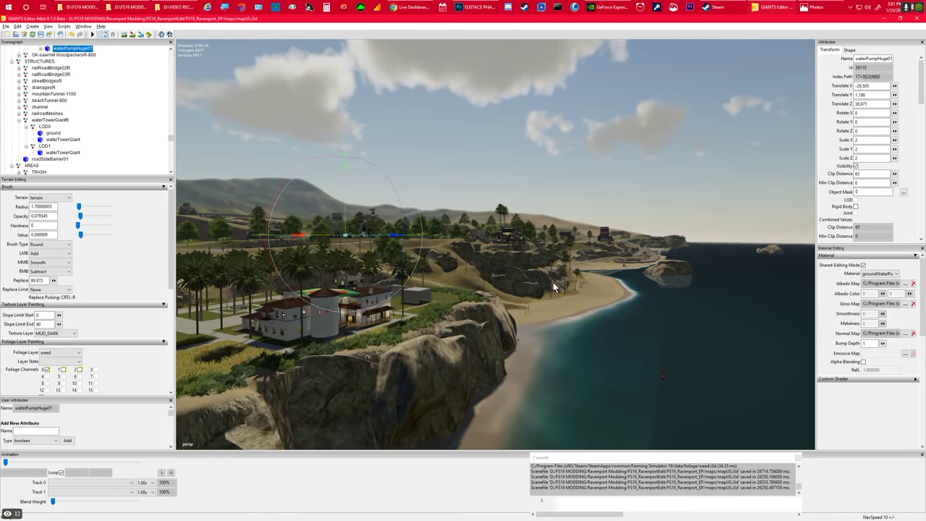
{"action": "scroll", "coordinate": [545, 287], "scroll_direction": "up", "scroll_amount": 10}
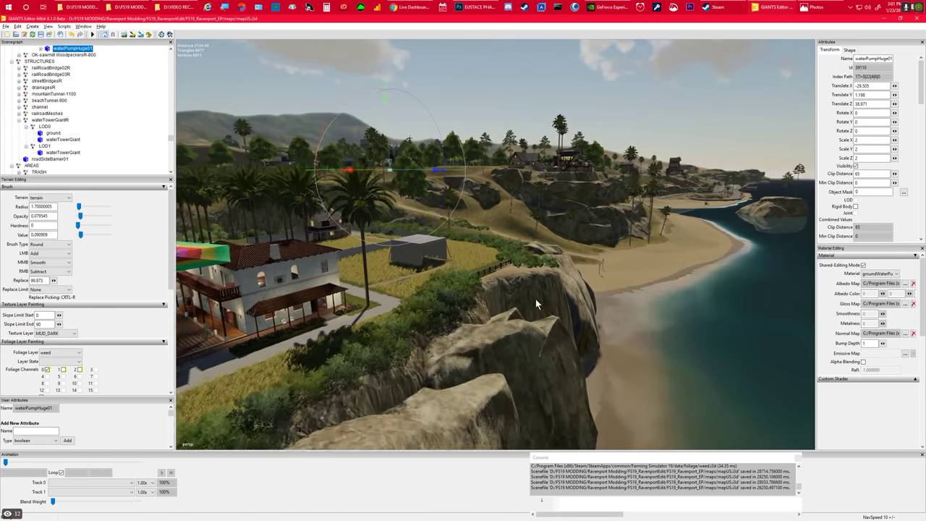
{"action": "scroll", "coordinate": [521, 301], "scroll_direction": "up", "scroll_amount": 10}
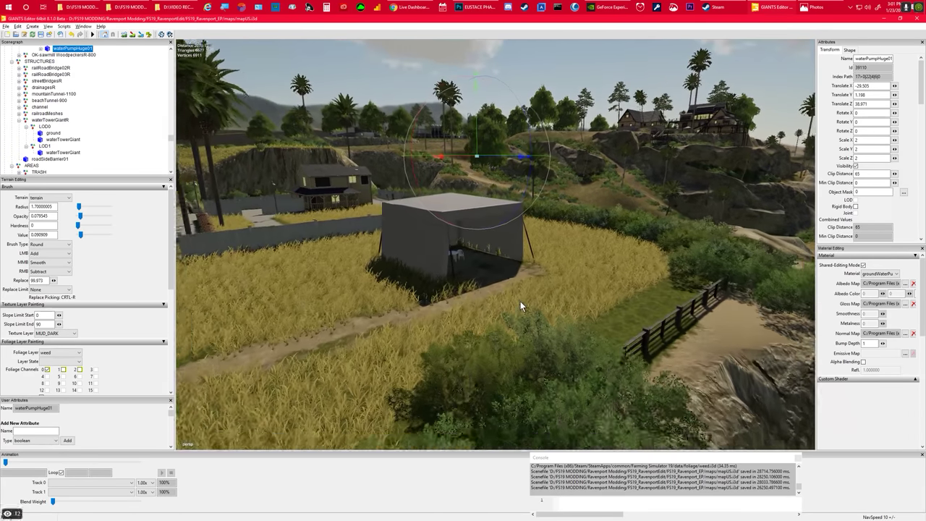
{"action": "scroll", "coordinate": [520, 300], "scroll_direction": "up", "scroll_amount": 8}
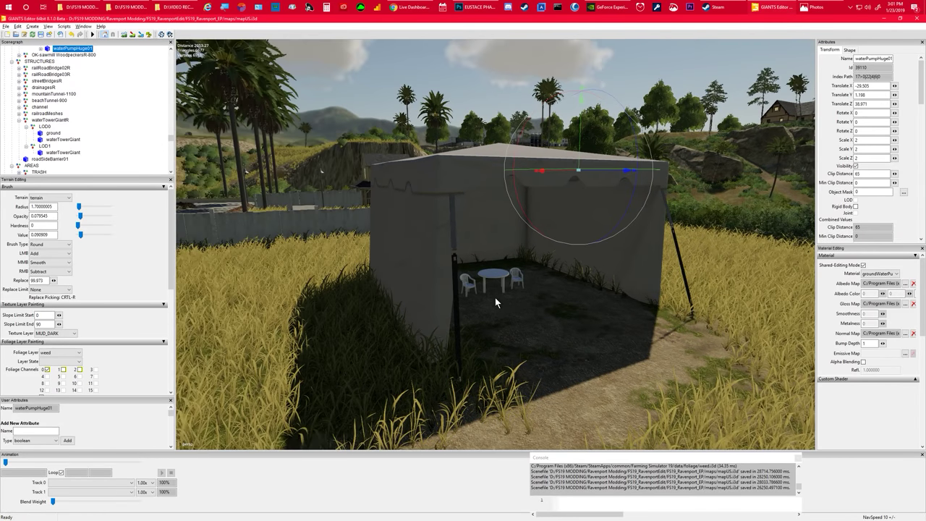
{"action": "scroll", "coordinate": [497, 303], "scroll_direction": "up", "scroll_amount": 10}
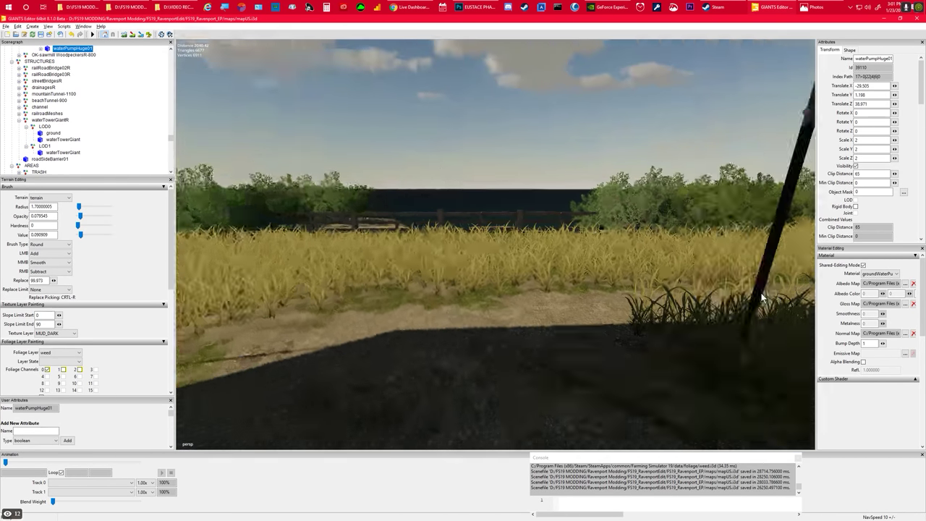
{"action": "left_click_drag", "start_coordinate": [761, 293], "coordinate": [483, 274], "text": "alt"}
{"action": "scroll", "coordinate": [740, 277], "scroll_direction": "up", "scroll_amount": 5}
{"action": "scroll", "coordinate": [482, 274], "scroll_direction": "down", "scroll_amount": 6}
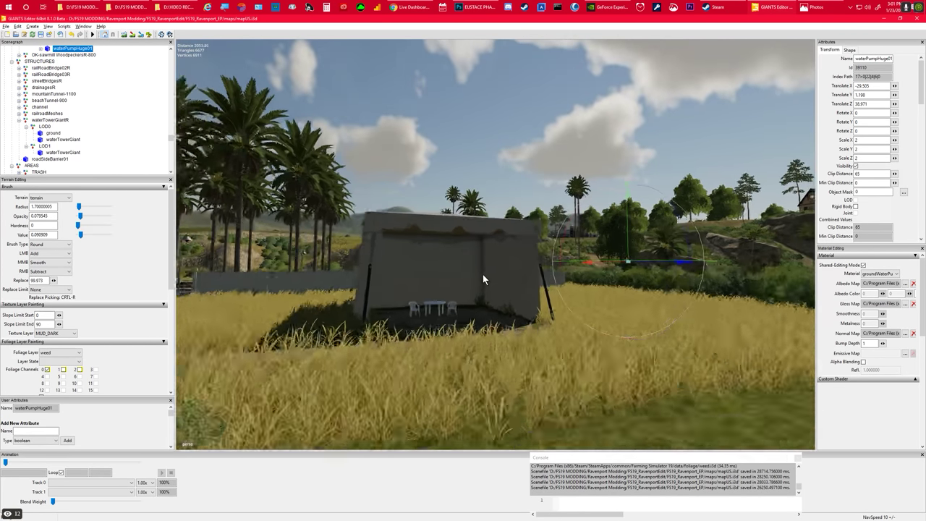
Step: Go to the two-storey house beside the cliff and inspect its fenced driveway, porch, roofs and rear side
{"action": "middle_click_drag", "start_coordinate": [483, 274], "coordinate": [587, 293]}
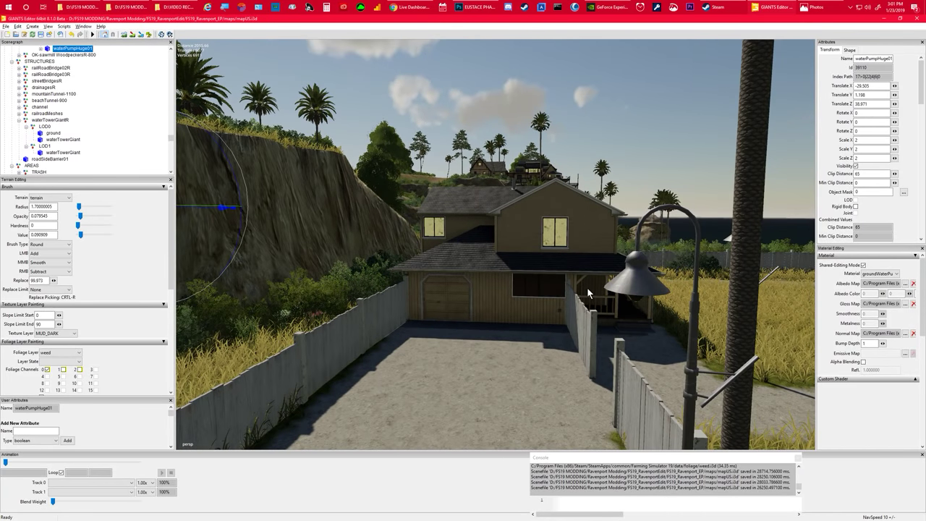
{"action": "mouse_move", "coordinate": [589, 288]}
{"action": "left_mouse_down", "text": "alt"}
{"action": "mouse_move", "coordinate": [601, 292]}
{"action": "mouse_move", "coordinate": [593, 293]}
{"action": "left_mouse_up", "text": "alt"}
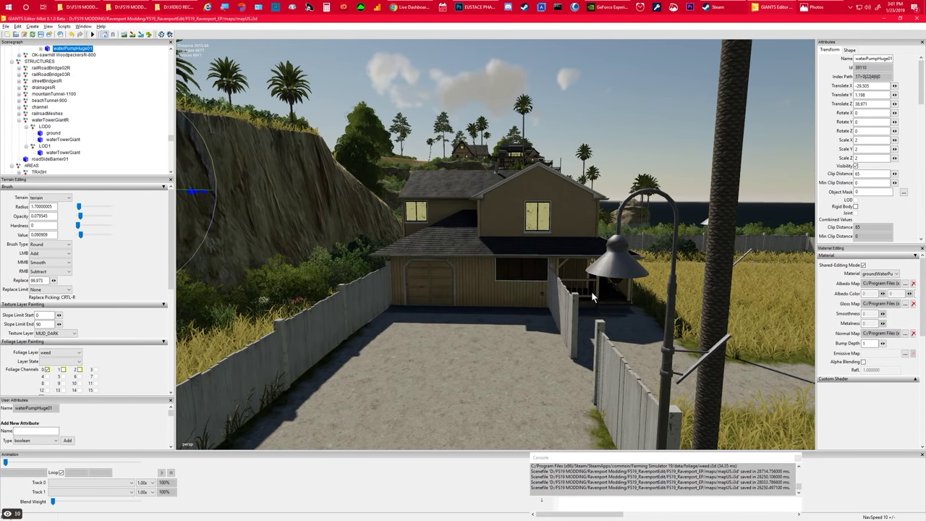
{"action": "middle_click_drag", "start_coordinate": [473, 310], "coordinate": [435, 307]}
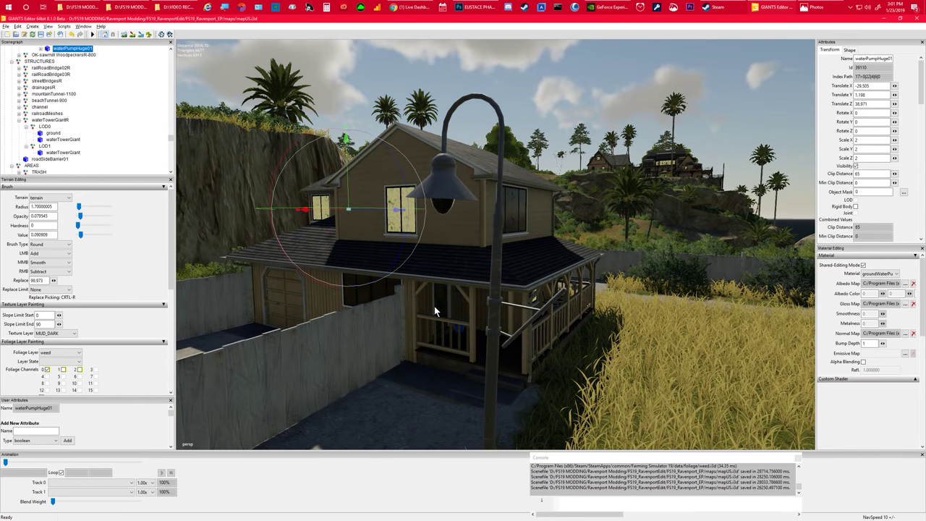
{"action": "left_click_drag", "start_coordinate": [521, 318], "coordinate": [546, 300], "text": "alt"}
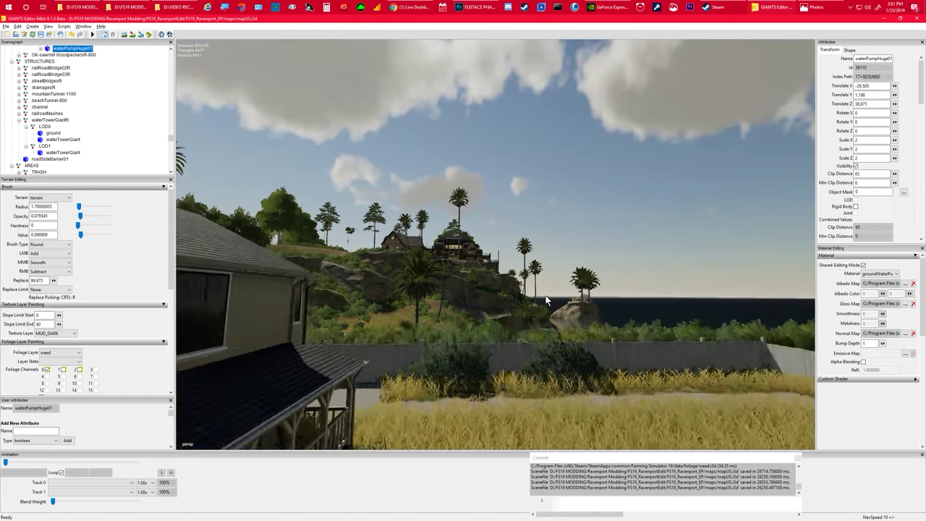
{"action": "scroll", "coordinate": [545, 299], "scroll_direction": "up", "scroll_amount": 3}
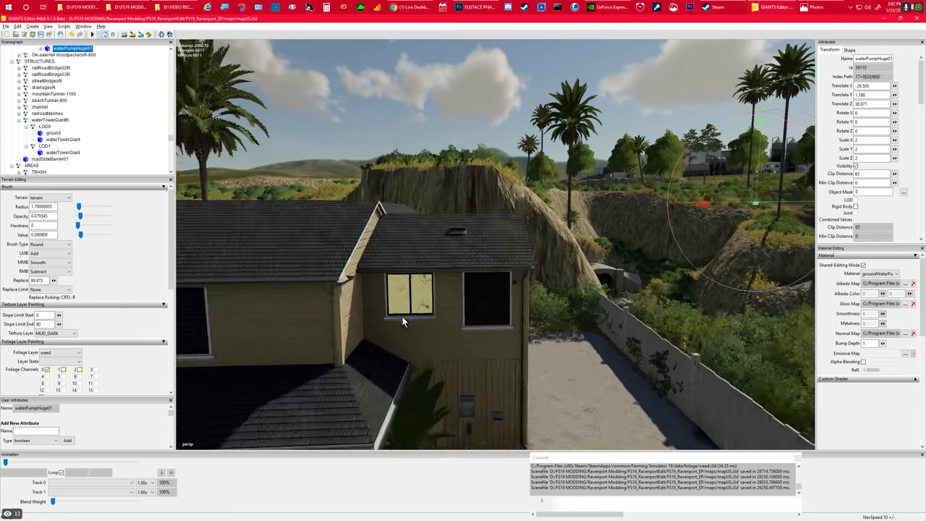
{"action": "scroll", "coordinate": [400, 317], "scroll_direction": "down", "scroll_amount": 3}
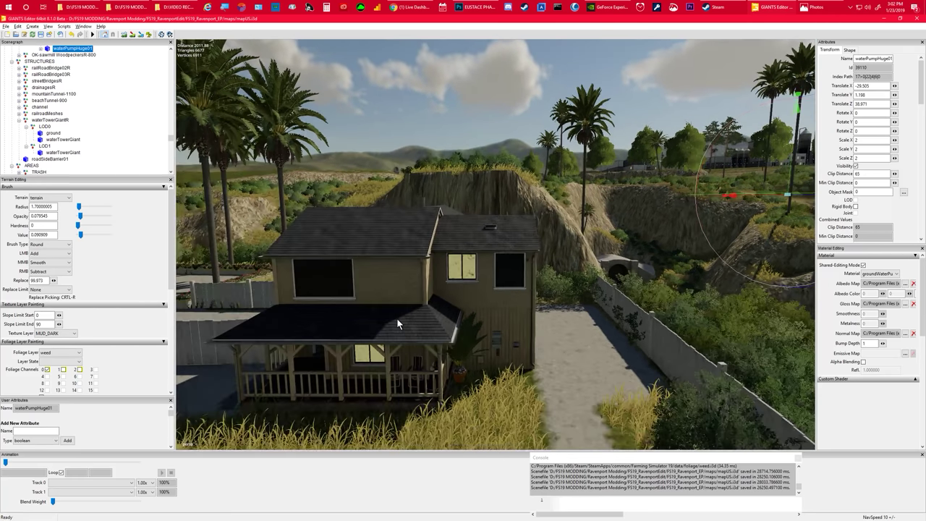
{"action": "middle_click_drag", "start_coordinate": [397, 318], "coordinate": [354, 320]}
Step: Look back from the house at the white villa, its palm-lined forecourt and the fenced gravel path
{"action": "left_click_drag", "start_coordinate": [355, 320], "coordinate": [257, 308], "text": "alt"}
{"action": "scroll", "coordinate": [257, 307], "scroll_direction": "up", "scroll_amount": 1}
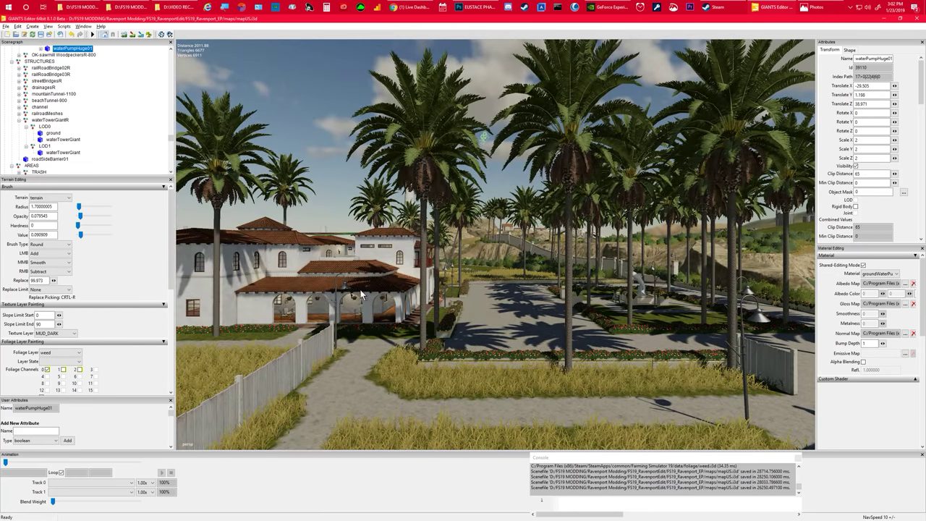
{"action": "left_click_drag", "start_coordinate": [360, 289], "coordinate": [349, 293], "text": "alt"}
{"action": "scroll", "coordinate": [349, 292], "scroll_direction": "up", "scroll_amount": 2}
{"action": "middle_click_drag", "start_coordinate": [349, 293], "coordinate": [338, 297]}
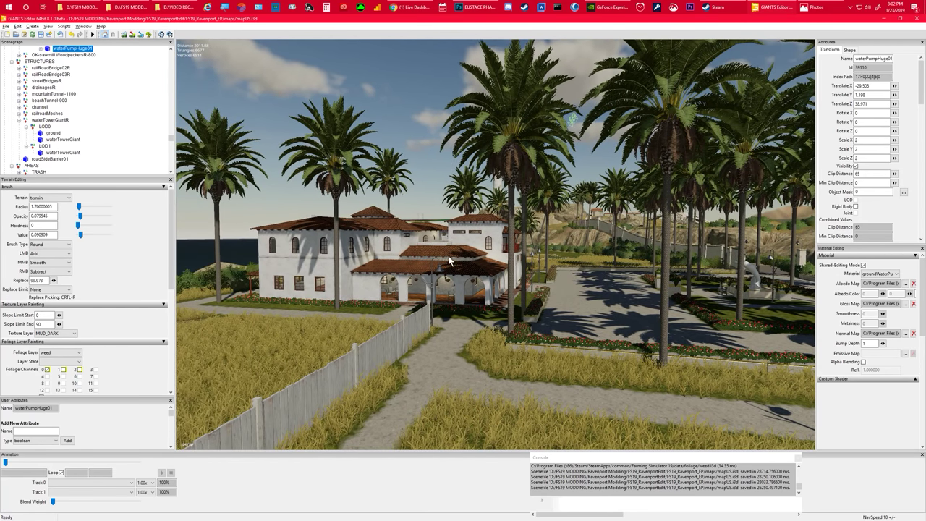
{"action": "left_click_drag", "start_coordinate": [465, 315], "coordinate": [529, 332], "text": "alt"}
Step: Travel inland from the villa to the paved road junction and examine the industrial buildings and large dark field
{"action": "right_click_drag", "start_coordinate": [529, 332], "coordinate": [739, 303]}
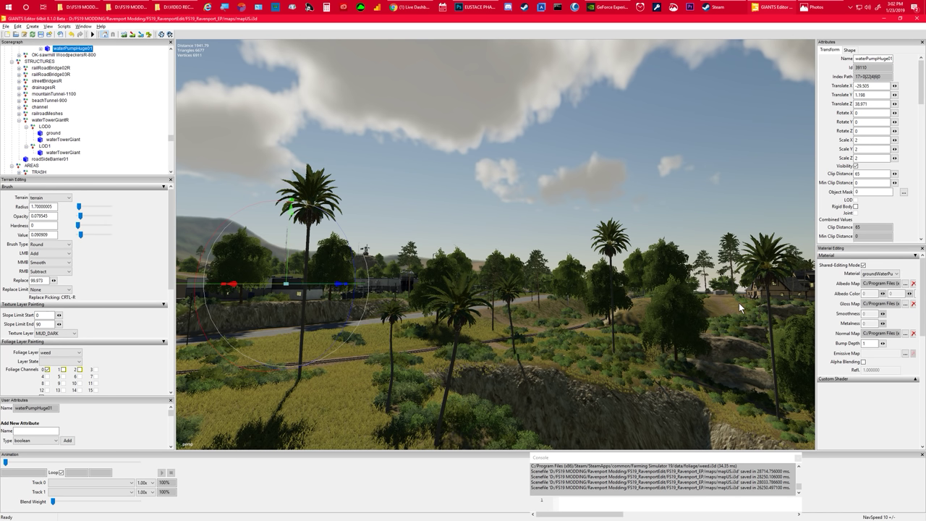
{"action": "right_click_drag", "start_coordinate": [613, 289], "coordinate": [568, 293]}
{"action": "scroll", "coordinate": [569, 286], "scroll_direction": "up", "scroll_amount": 1}
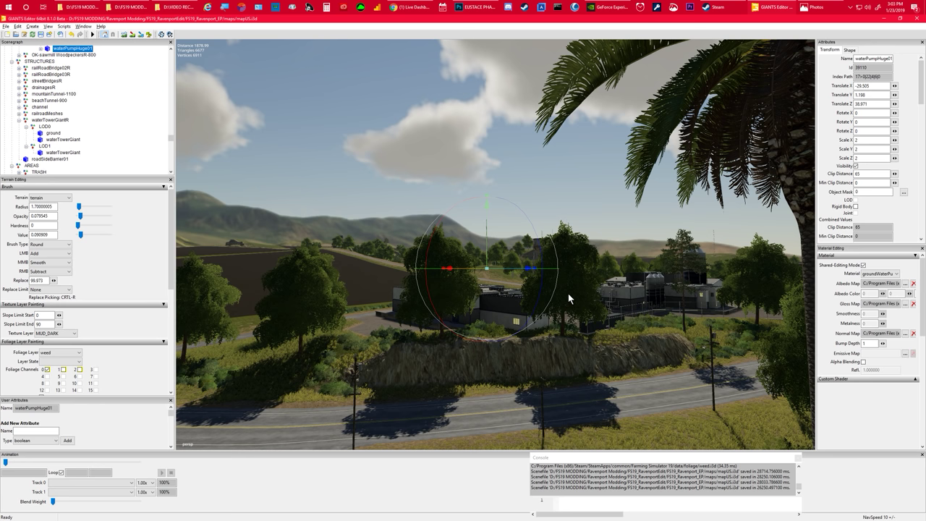
{"action": "key", "text": "a"}
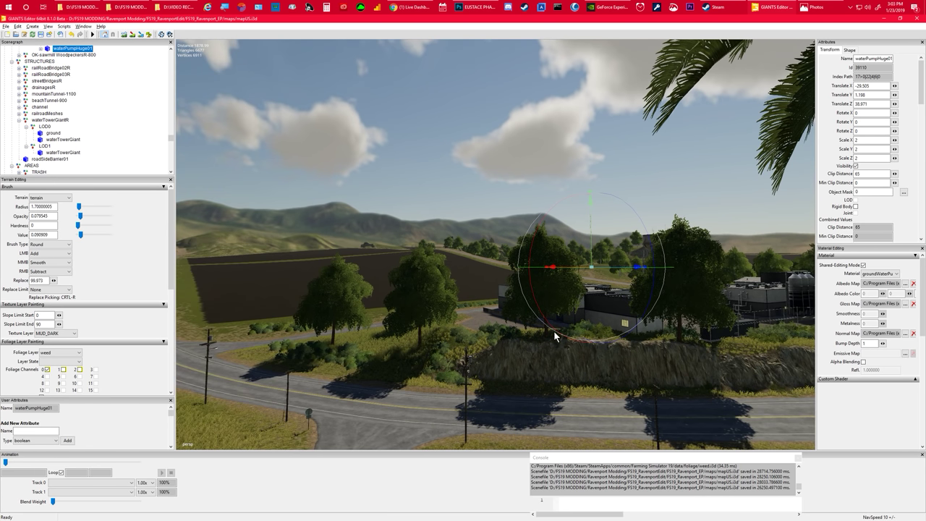
{"action": "key", "text": "a"}
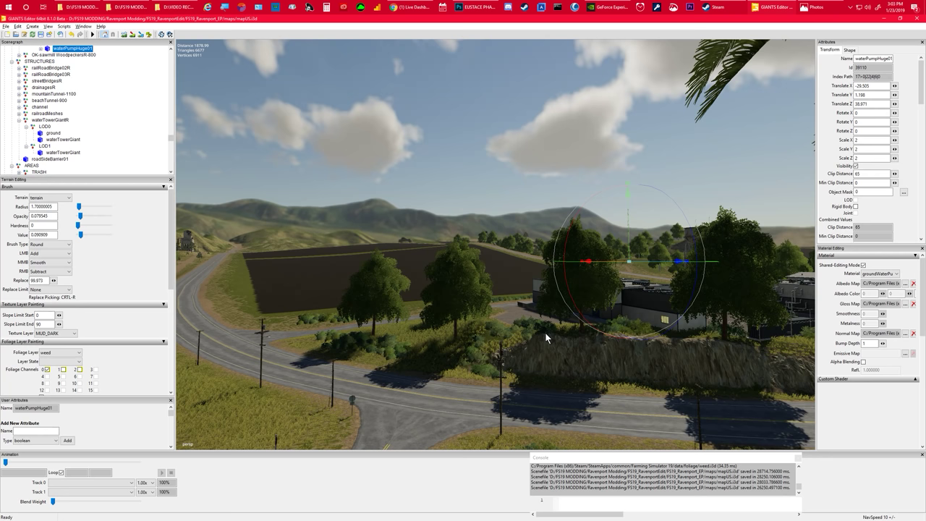
{"action": "key", "text": "w"}
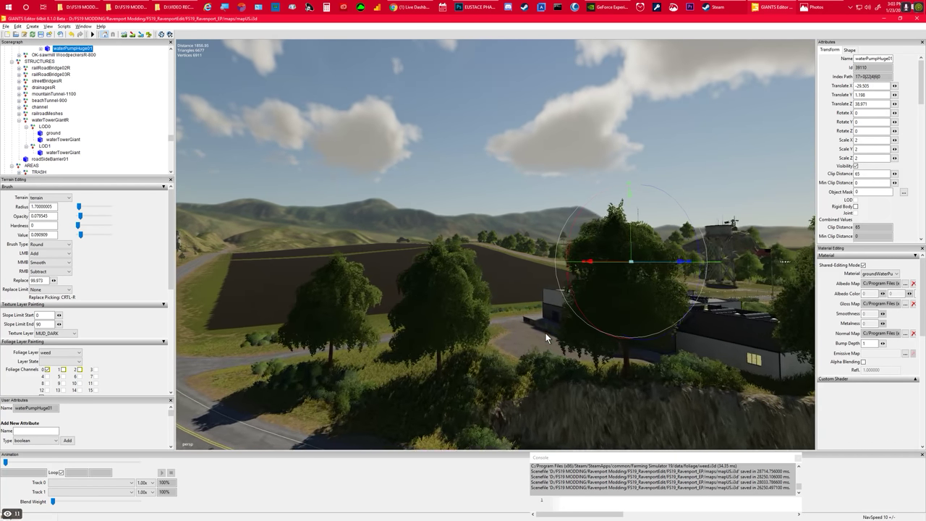
{"action": "key", "text": "w"}
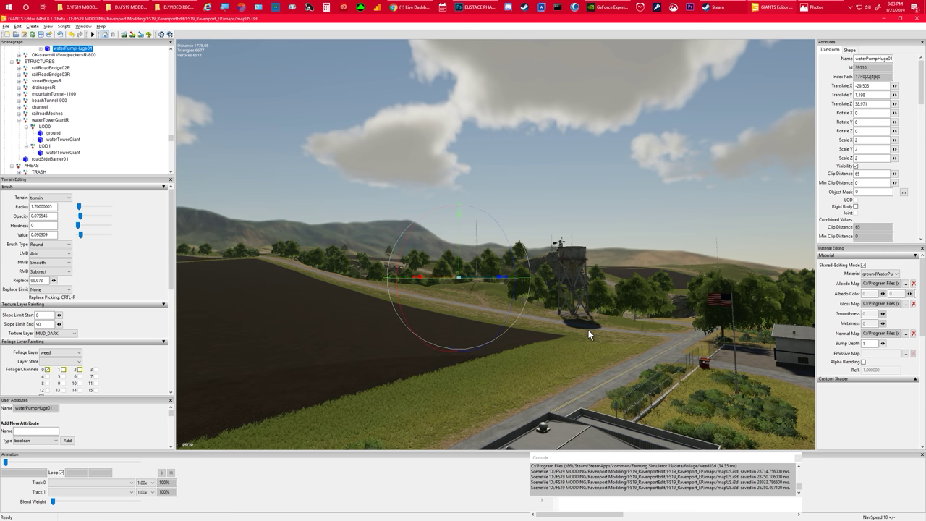
Step: Fly past the water tower and along the gravel road to view the wooded valley around the radio mast
{"action": "scroll", "coordinate": [588, 330], "scroll_direction": "up", "scroll_amount": 1}
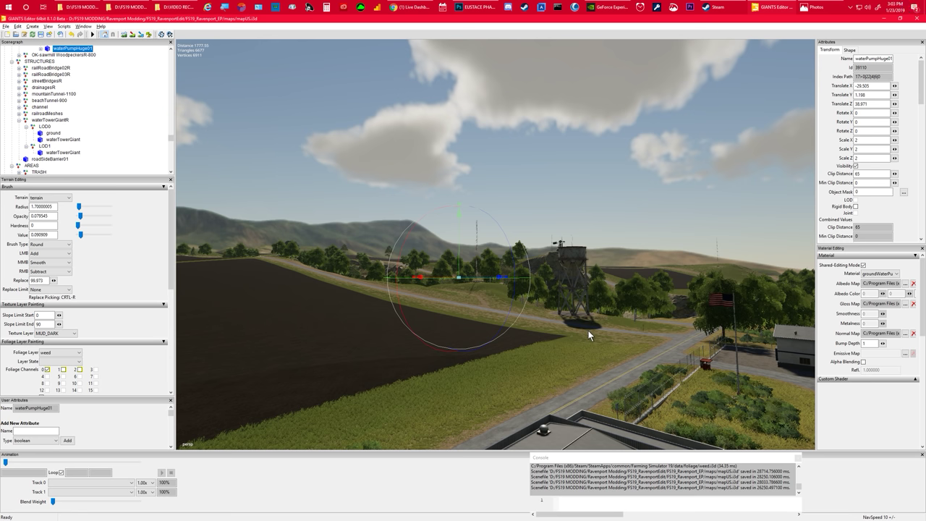
{"action": "mouse_move", "coordinate": [589, 331]}
{"action": "left_mouse_down", "text": "alt"}
{"action": "mouse_move", "coordinate": [557, 323]}
{"action": "mouse_move", "coordinate": [582, 321]}
{"action": "left_mouse_up", "text": "alt"}
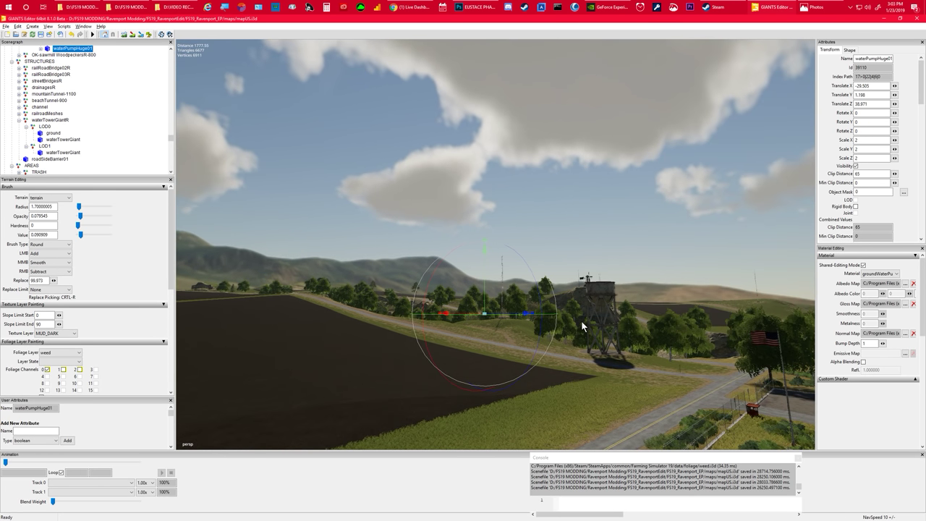
{"action": "key", "text": "w"}
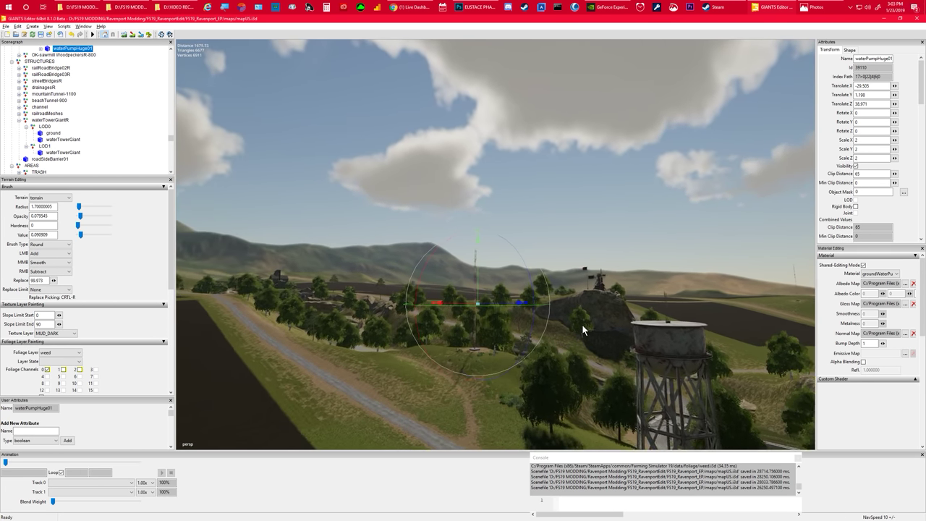
{"action": "key", "text": "w"}
{"action": "mouse_move", "coordinate": [582, 324]}
{"action": "left_mouse_down", "text": "alt"}
{"action": "mouse_move", "coordinate": [572, 338]}
{"action": "mouse_move", "coordinate": [569, 330]}
{"action": "left_mouse_up", "text": "alt"}
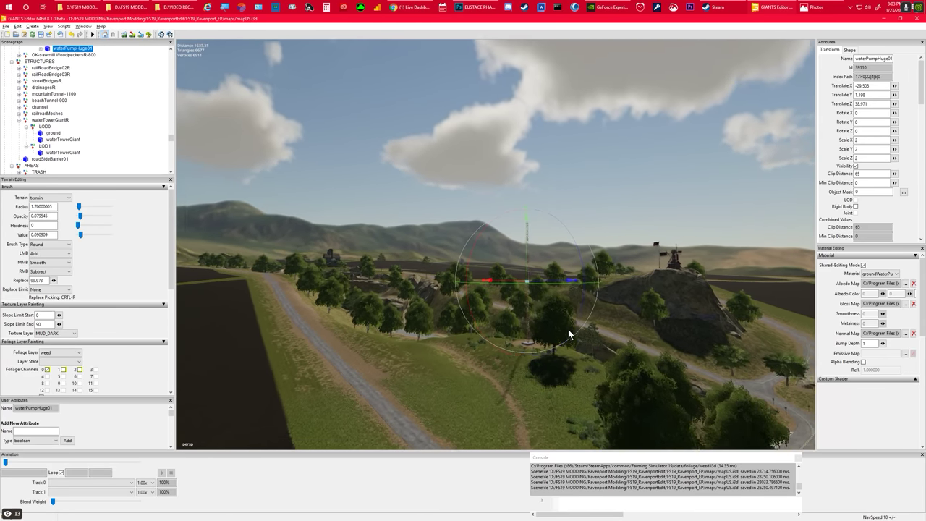
{"action": "key", "text": "w"}
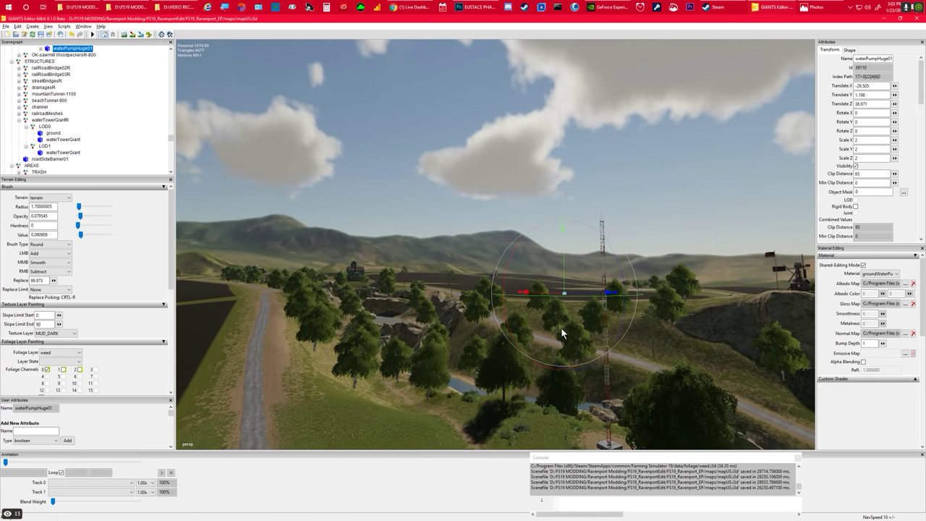
Step: Fly over the wooded valley and down along the rocky river gorge toward the bridge
{"action": "key", "text": "w"}
{"action": "left_click_drag", "start_coordinate": [562, 329], "coordinate": [526, 338], "text": "alt"}
{"action": "key", "text": "w"}
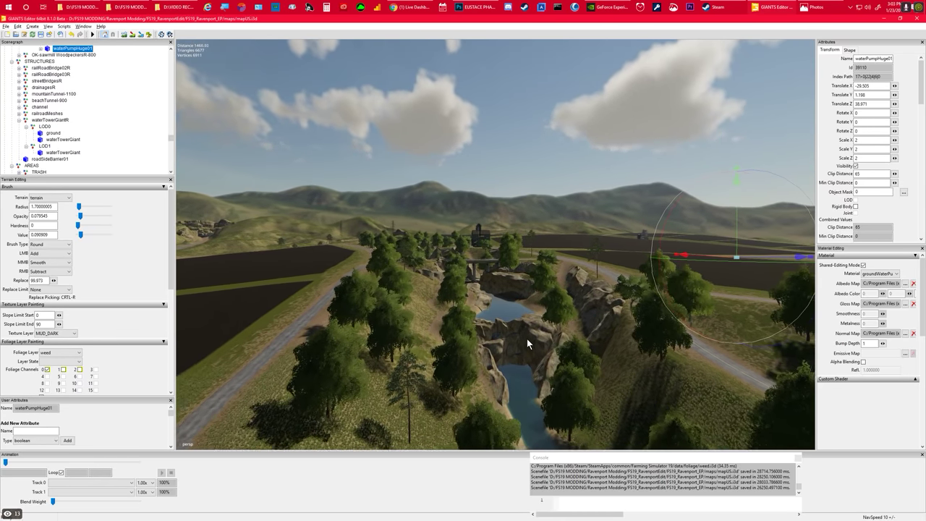
{"action": "key", "text": "w"}
{"action": "key", "text": "s"}
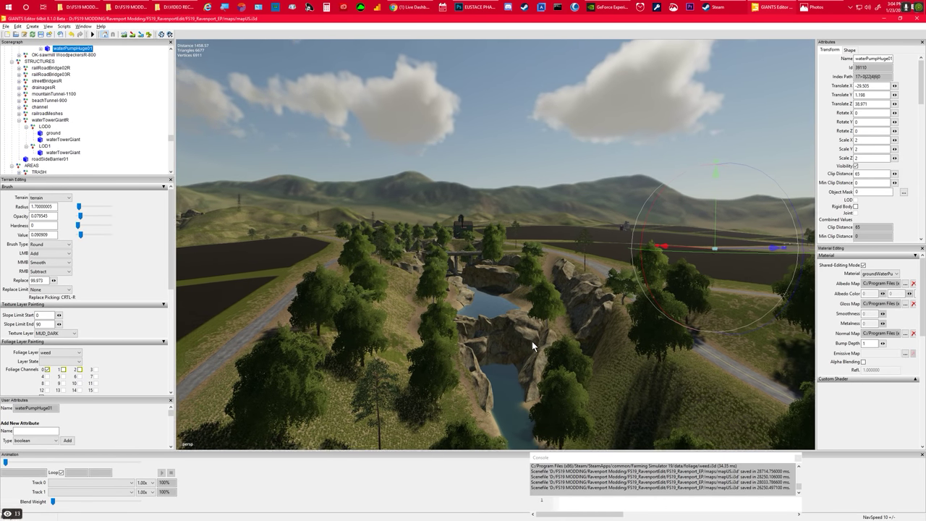
{"action": "key", "text": "w"}
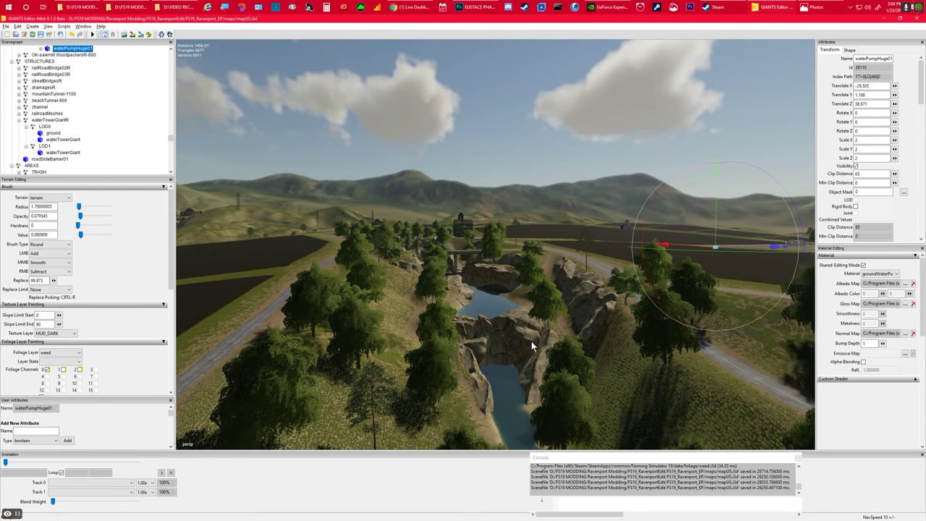
{"action": "left_click_drag", "start_coordinate": [529, 340], "coordinate": [491, 351], "text": "alt"}
{"action": "scroll", "coordinate": [491, 354], "scroll_direction": "up", "scroll_amount": 8}
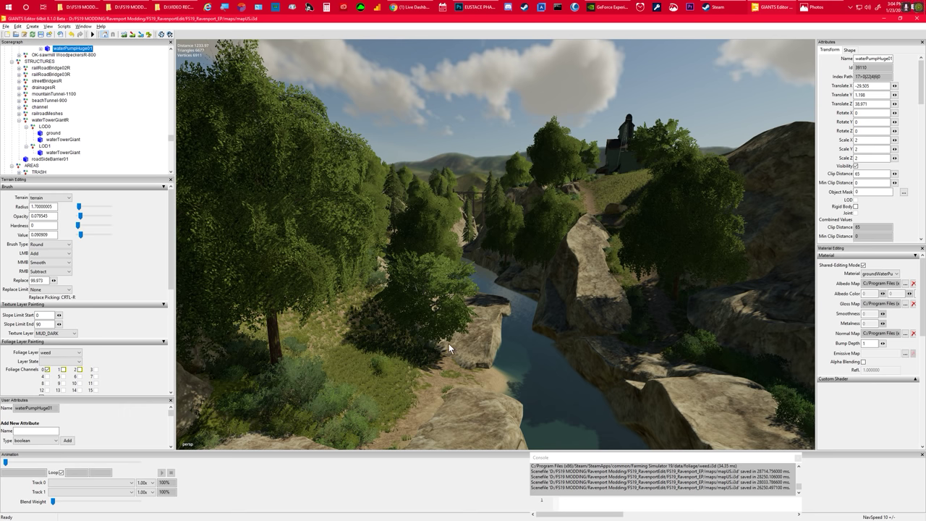
Step: Inspect the green mill building above the gorge, the wooden bridge and the paved road curving past them
{"action": "left_click_drag", "start_coordinate": [449, 344], "coordinate": [493, 305], "text": "alt"}
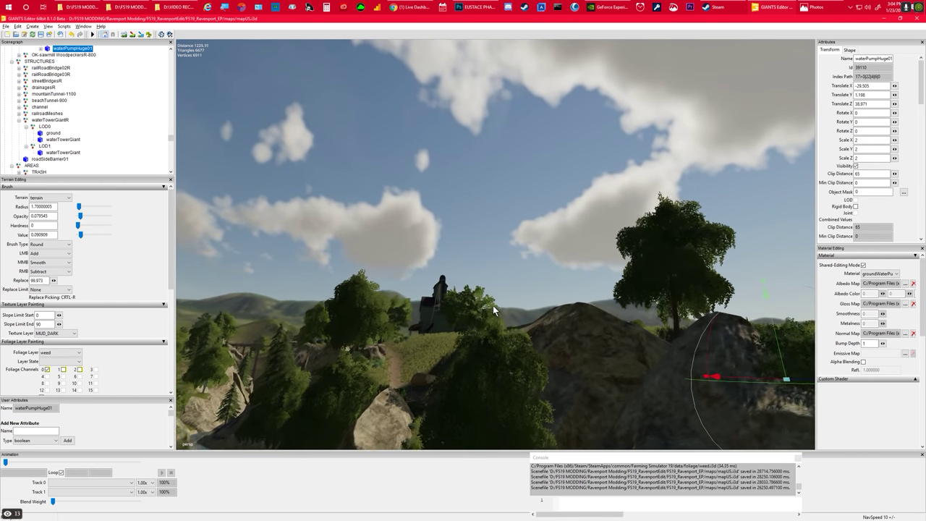
{"action": "scroll", "coordinate": [493, 305], "scroll_direction": "up", "scroll_amount": 5}
{"action": "left_click_drag", "start_coordinate": [492, 306], "coordinate": [482, 324], "text": "alt"}
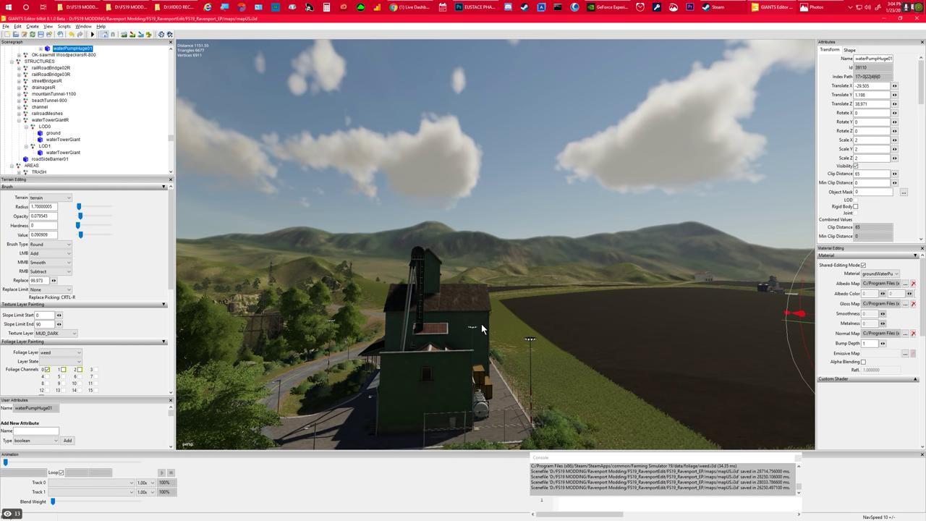
{"action": "right_click_drag", "start_coordinate": [482, 323], "coordinate": [434, 335]}
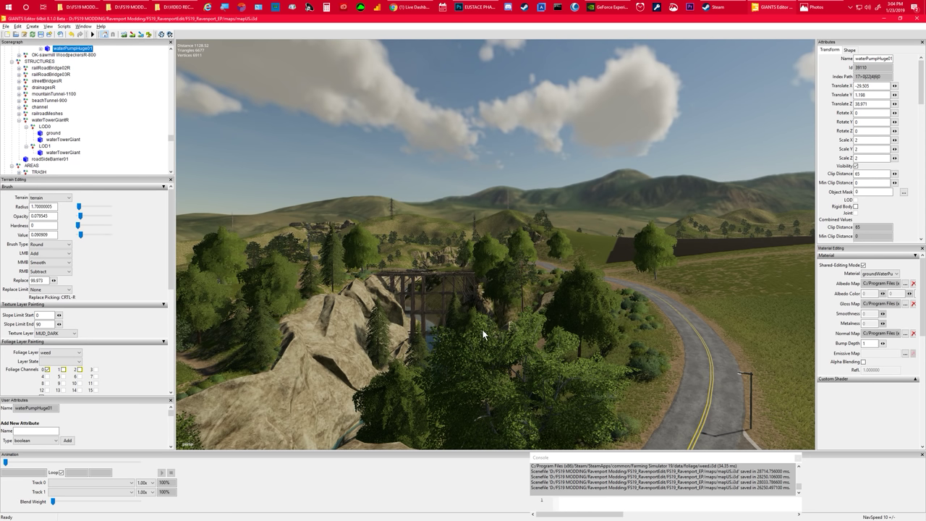
Step: Travel past the biogas plant to the vehicle dealership and examine its palm-lined, walled parking lot
{"action": "left_click_drag", "start_coordinate": [483, 330], "coordinate": [701, 331], "text": "alt"}
{"action": "scroll", "coordinate": [711, 325], "scroll_direction": "up", "scroll_amount": 10}
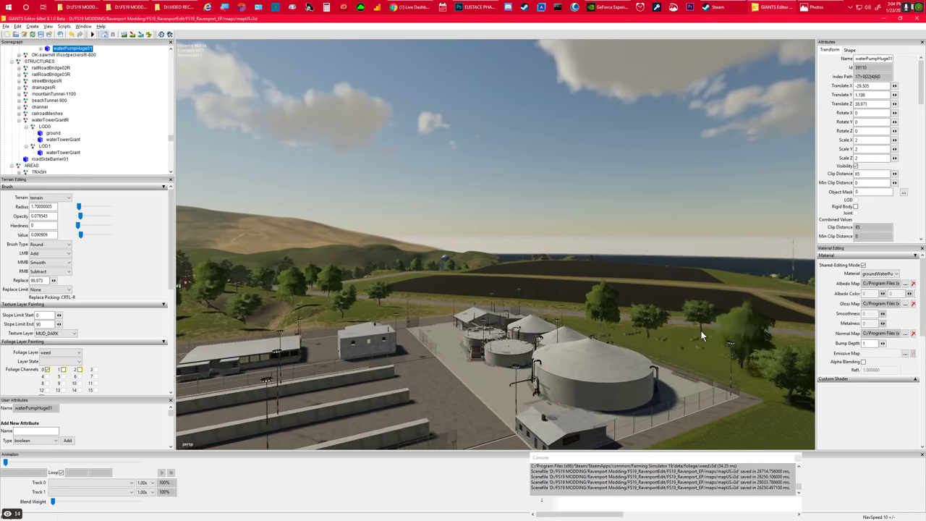
{"action": "right_click_drag", "start_coordinate": [701, 331], "coordinate": [581, 314]}
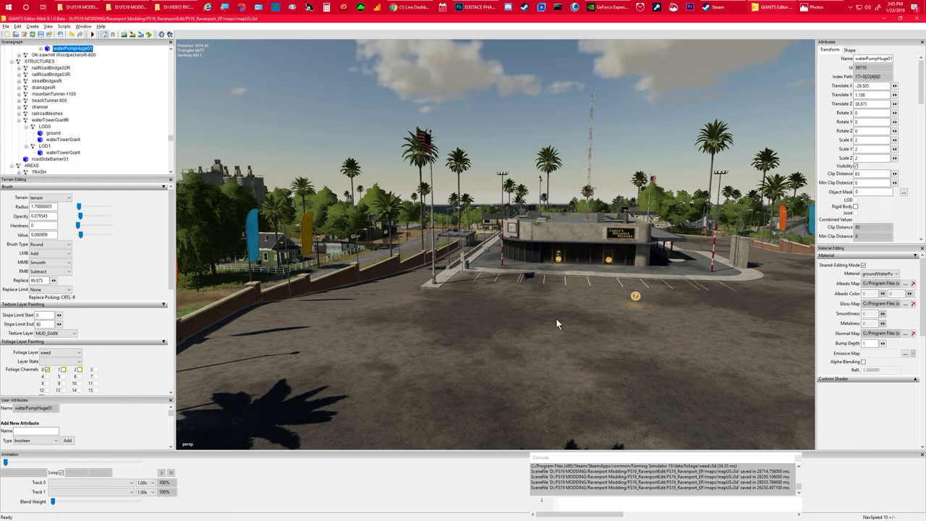
{"action": "mouse_move", "coordinate": [513, 342]}
{"action": "right_mouse_down"}
{"action": "mouse_move", "coordinate": [502, 337]}
{"action": "mouse_move", "coordinate": [527, 338]}
{"action": "right_mouse_up"}
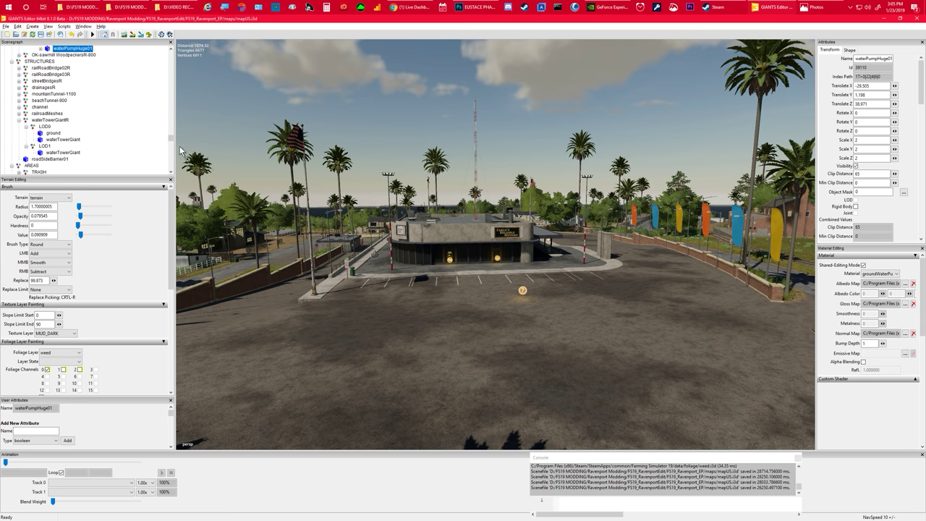
Step: Select careerStartPoint in the scene tree and go to its location on the paved strip near the windmill
{"action": "left_click_drag", "start_coordinate": [169, 141], "coordinate": [174, 56]}
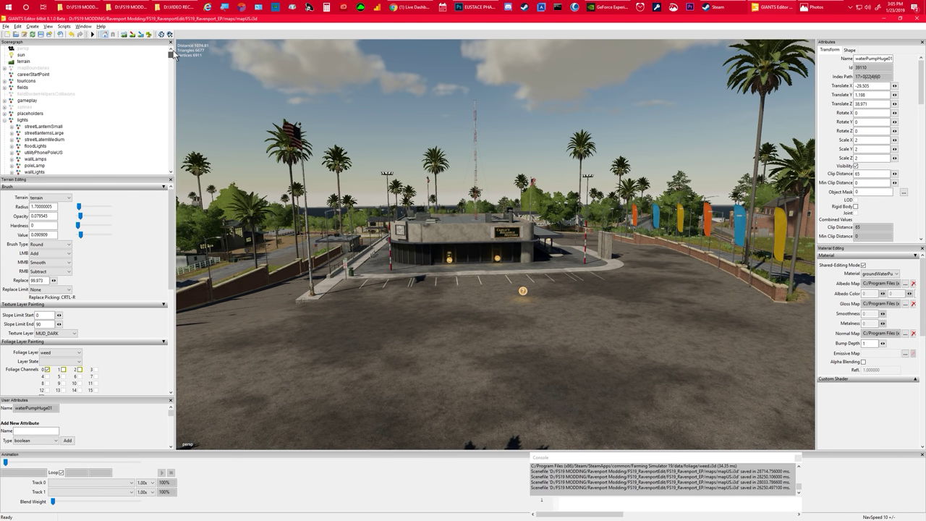
{"action": "left_click", "coordinate": [42, 74]}
{"action": "left_click", "coordinate": [33, 76]}
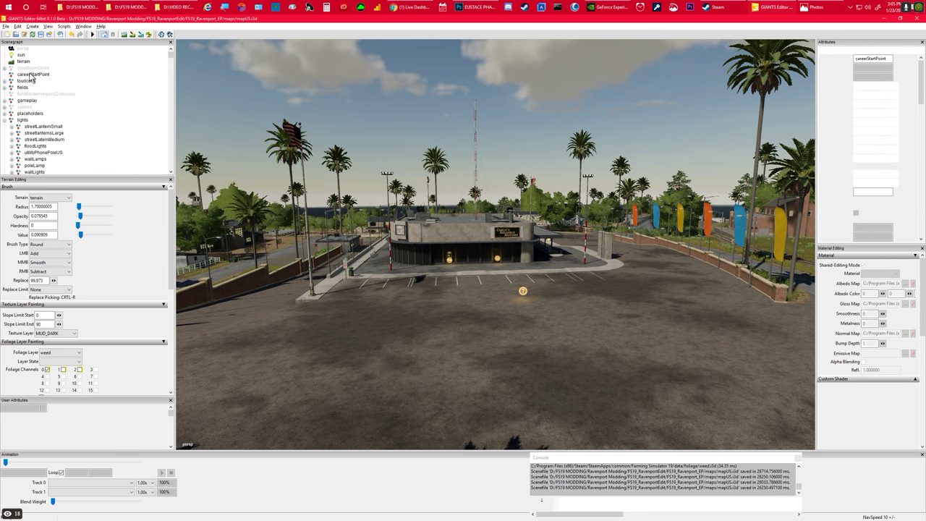
{"action": "left_click_drag", "start_coordinate": [391, 164], "coordinate": [296, 147], "text": "alt"}
{"action": "right_click_drag", "start_coordinate": [295, 151], "coordinate": [81, 132]}
{"action": "scroll", "coordinate": [86, 135], "scroll_direction": "up", "scroll_amount": 10, "text": "alt"}
{"action": "left_click_drag", "start_coordinate": [81, 133], "coordinate": [81, 181], "text": "alt"}
{"action": "scroll", "coordinate": [94, 146], "scroll_direction": "up", "scroll_amount": 10, "text": "alt"}
{"action": "right_click_drag", "start_coordinate": [82, 186], "coordinate": [95, 199]}
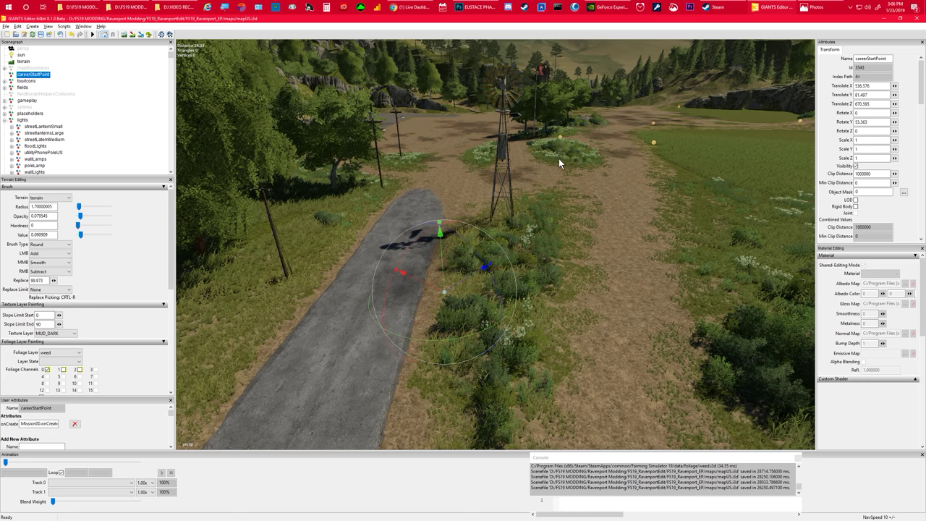
Step: Try placing the career start point at the flower patch near the flagpole and check the surroundings
{"action": "key", "text": "ctrl+b"}
{"action": "mouse_move", "coordinate": [585, 208]}
{"action": "left_mouse_down", "text": "alt"}
{"action": "mouse_move", "coordinate": [652, 175]}
{"action": "mouse_move", "coordinate": [583, 191]}
{"action": "left_mouse_up", "text": "alt"}
{"action": "scroll", "coordinate": [610, 187], "scroll_direction": "up", "scroll_amount": 3}
{"action": "scroll", "coordinate": [585, 188], "scroll_direction": "up", "scroll_amount": 3}
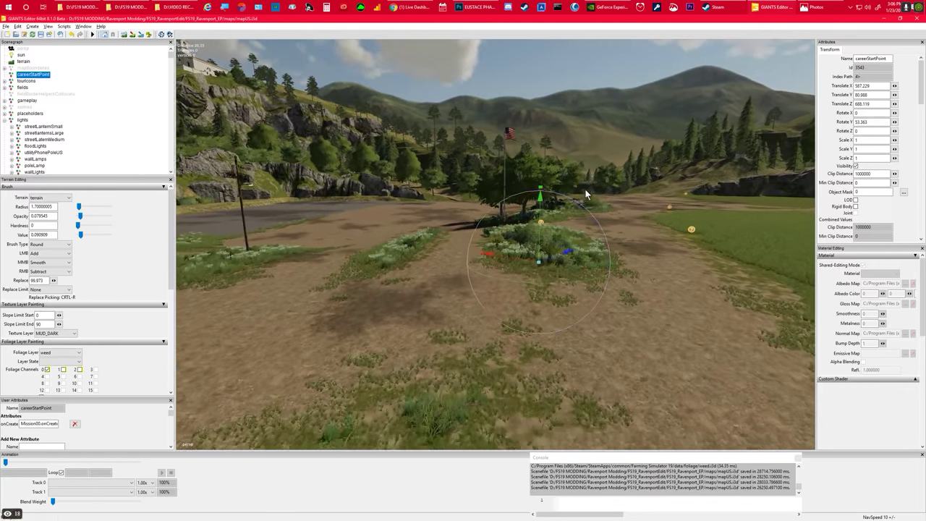
{"action": "right_click_drag", "start_coordinate": [584, 188], "coordinate": [600, 180]}
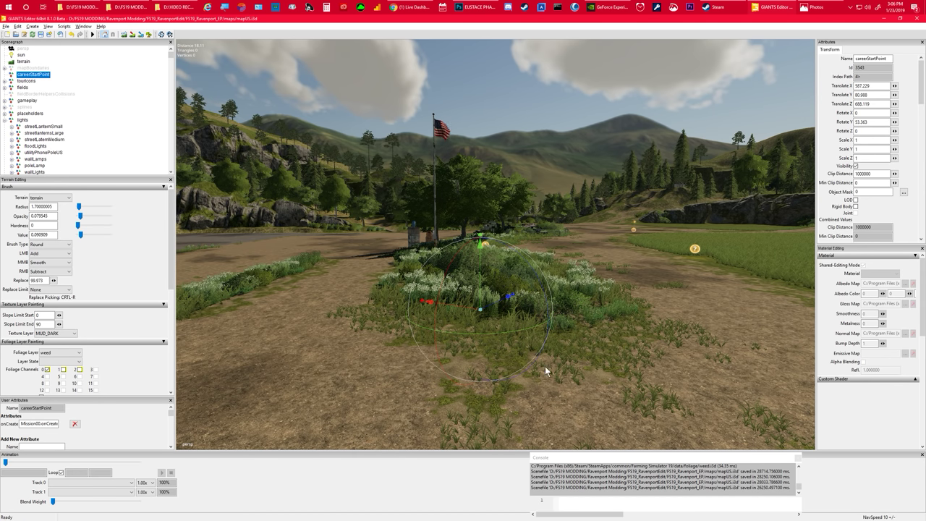
Step: Place the career start point on the dirt track beside the windmill and rotate it to Y 54.158
{"action": "left_click_drag", "start_coordinate": [546, 367], "coordinate": [482, 374], "text": "alt"}
{"action": "scroll", "coordinate": [529, 373], "scroll_direction": "down", "scroll_amount": 4}
{"action": "right_click_drag", "start_coordinate": [480, 373], "coordinate": [346, 353]}
{"action": "right_click_drag", "start_coordinate": [504, 332], "coordinate": [647, 361]}
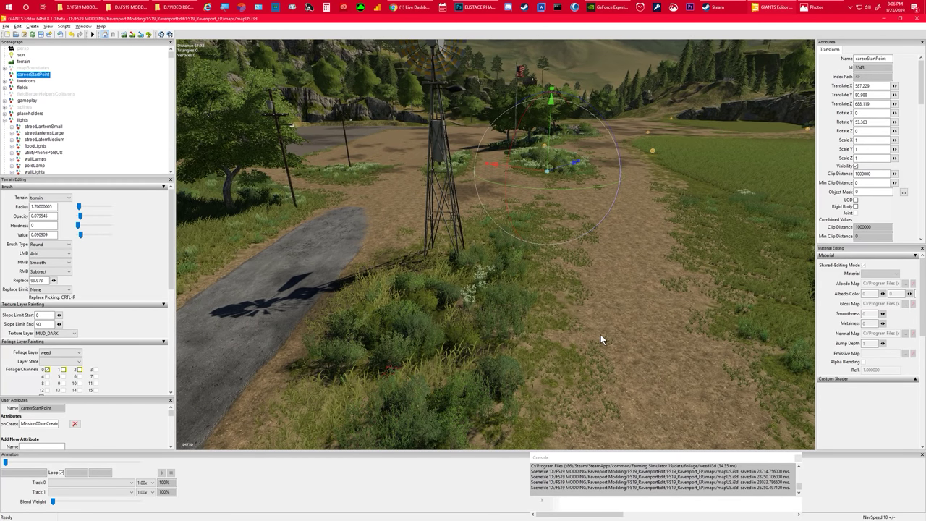
{"action": "key", "text": "ctrl+b"}
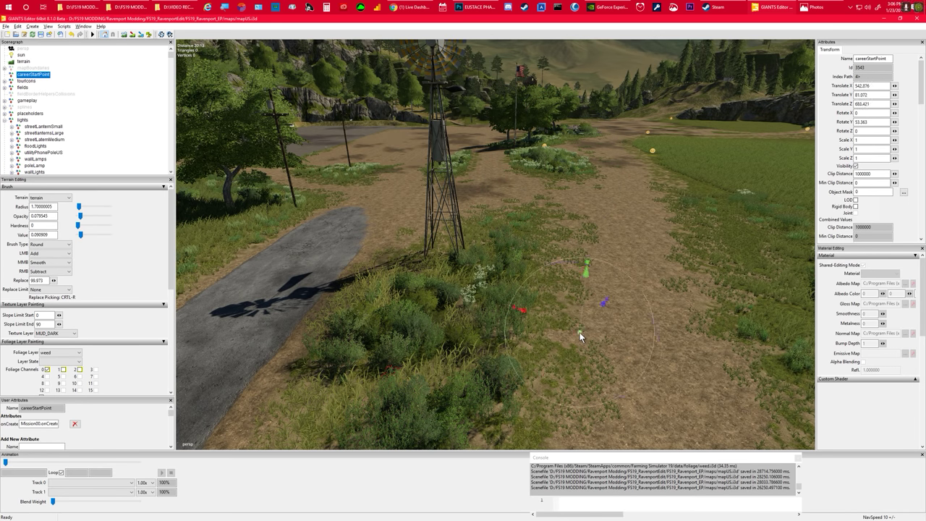
{"action": "left_click_drag", "start_coordinate": [591, 388], "coordinate": [588, 369]}
Step: Look out over the valley toward the water tower, then expand the fields group and review its entries
{"action": "left_click_drag", "start_coordinate": [749, 390], "coordinate": [452, 328], "text": "alt"}
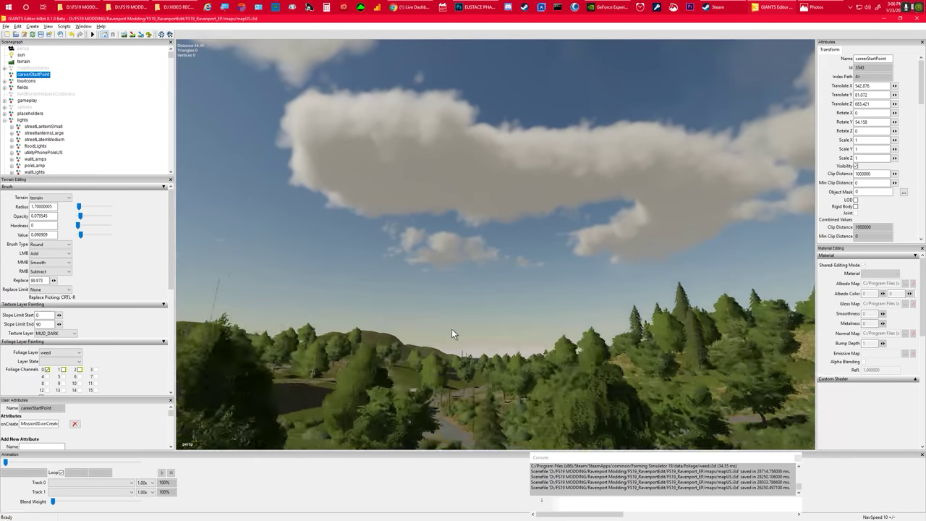
{"action": "scroll", "coordinate": [452, 329], "scroll_direction": "up", "scroll_amount": 3}
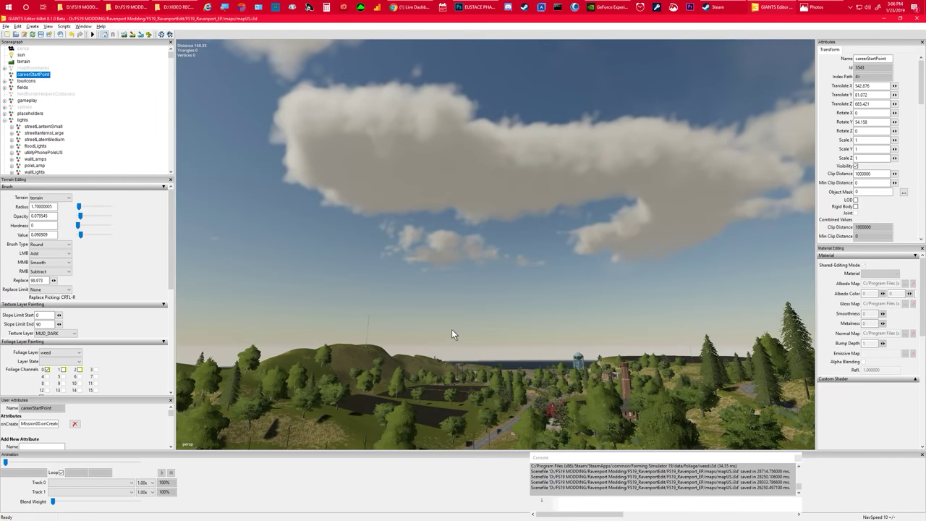
{"action": "left_click", "coordinate": [22, 87]}
{"action": "left_click", "coordinate": [5, 87]}
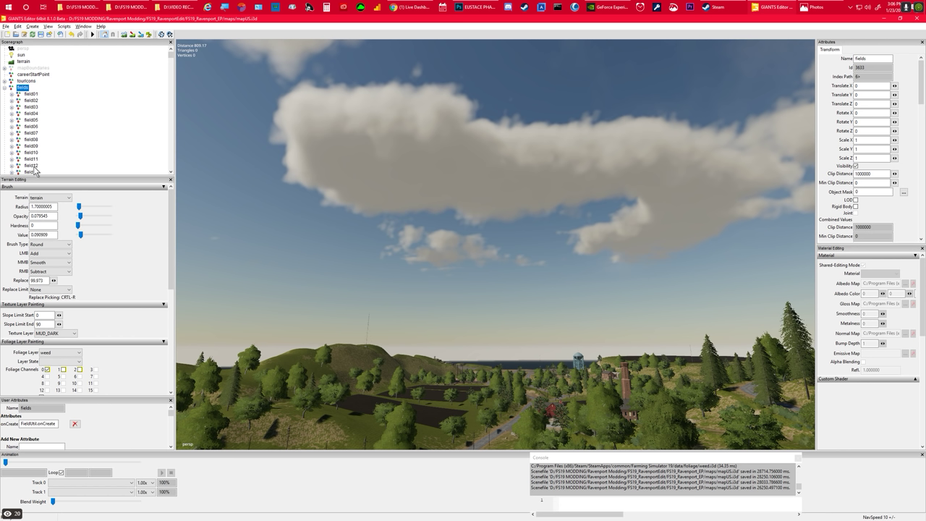
{"action": "scroll", "coordinate": [36, 116], "scroll_direction": "down", "scroll_amount": 6}
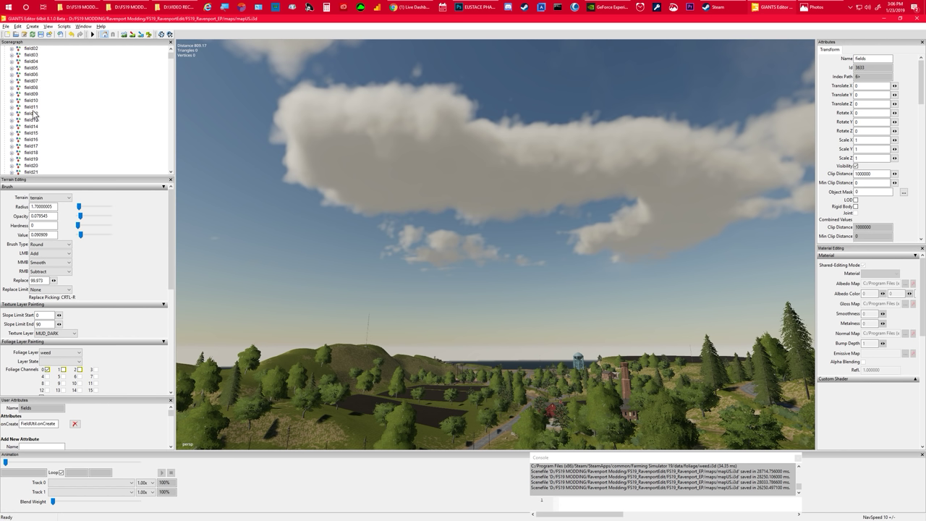
{"action": "scroll", "coordinate": [34, 115], "scroll_direction": "down", "scroll_amount": 1}
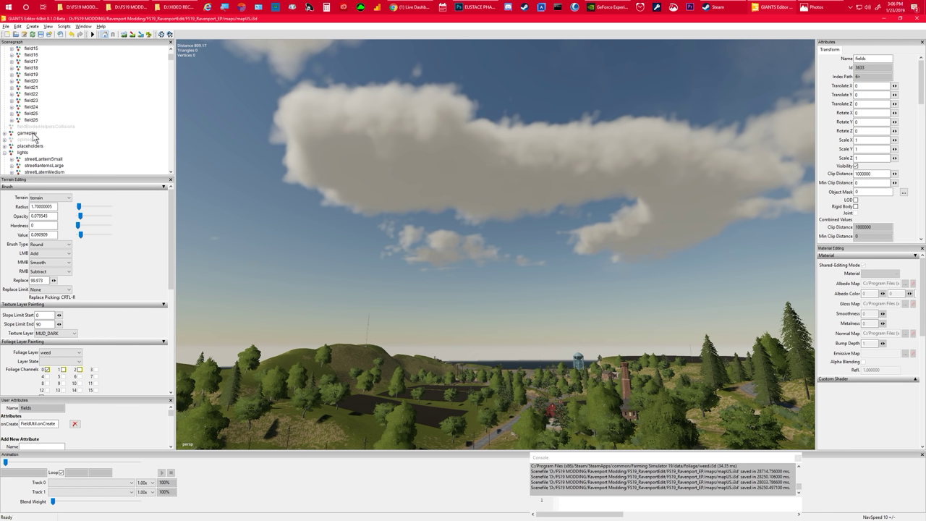
Step: Find storePlace1Start under gameplay and vehicleShopGameplay, and go to its location on the dealership lot
{"action": "left_click", "coordinate": [5, 133]}
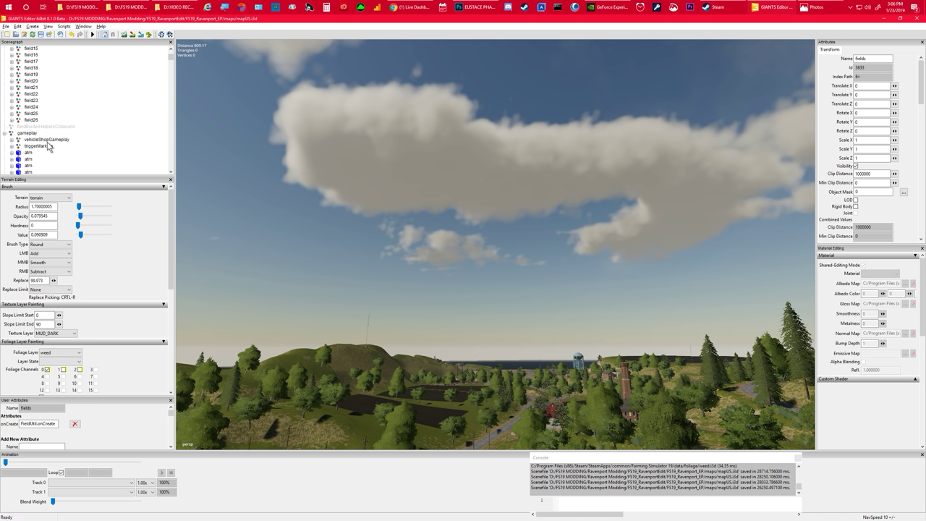
{"action": "left_click", "coordinate": [47, 139]}
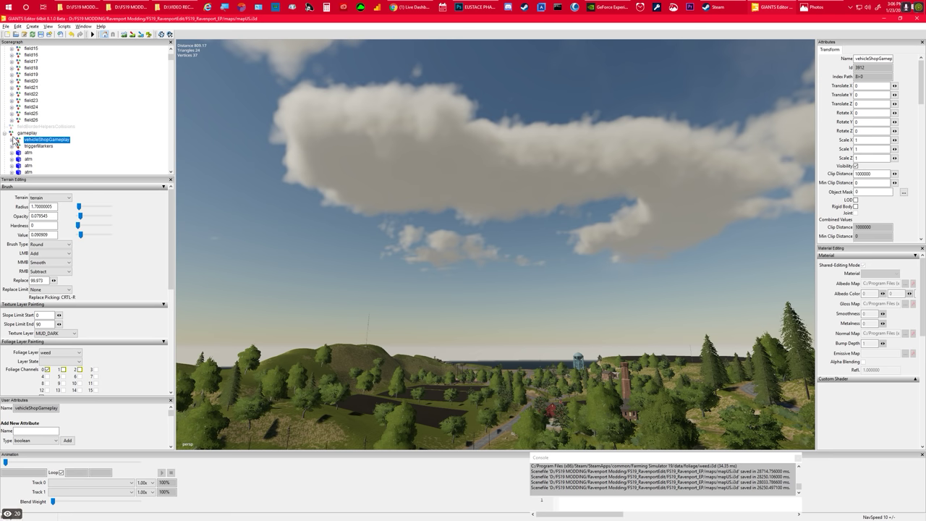
{"action": "left_click", "coordinate": [12, 140]}
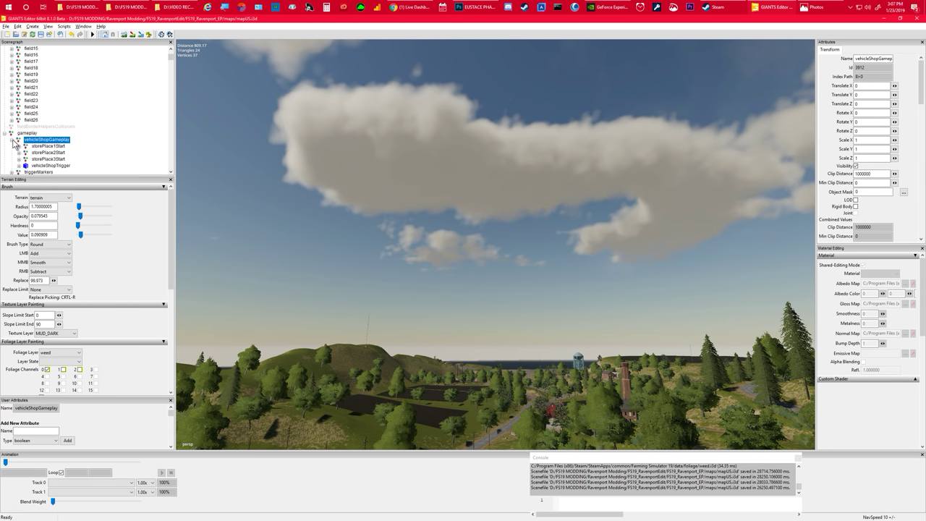
{"action": "left_click", "coordinate": [48, 146]}
{"action": "left_click_drag", "start_coordinate": [338, 169], "coordinate": [312, 192], "text": "alt"}
{"action": "scroll", "coordinate": [354, 190], "scroll_direction": "up", "scroll_amount": 5}
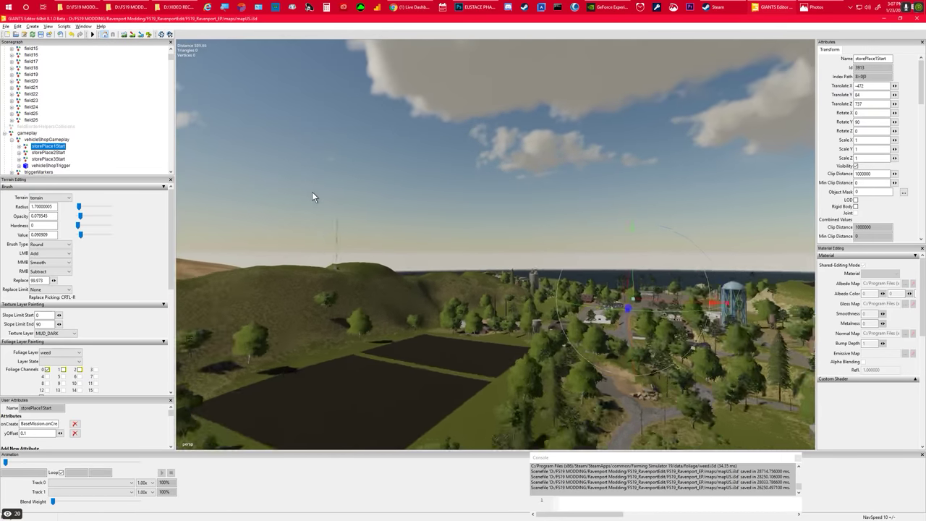
{"action": "right_click_drag", "start_coordinate": [312, 197], "coordinate": [347, 218]}
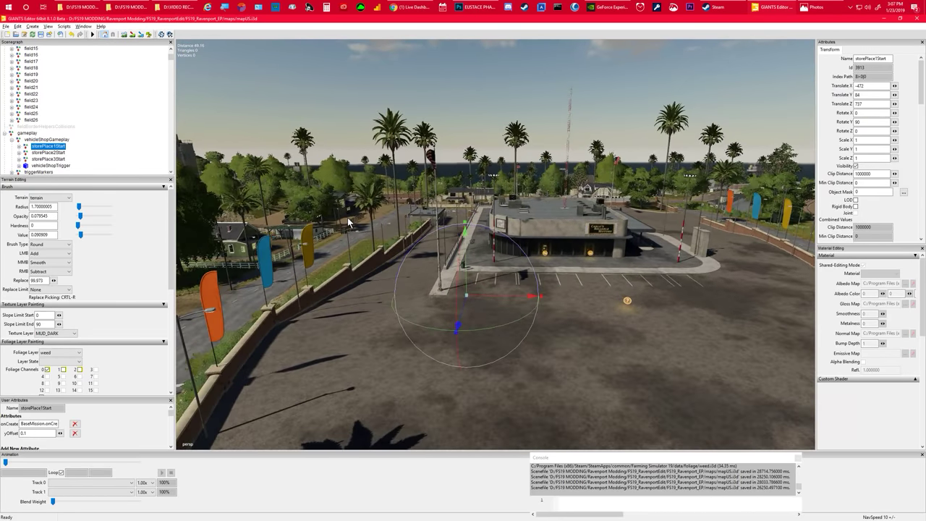
Step: Expand storePlace1Start and storePlace2Start, and check where storePlace2Start and storePlace3Start sit on the dealership lot
{"action": "left_click", "coordinate": [18, 146]}
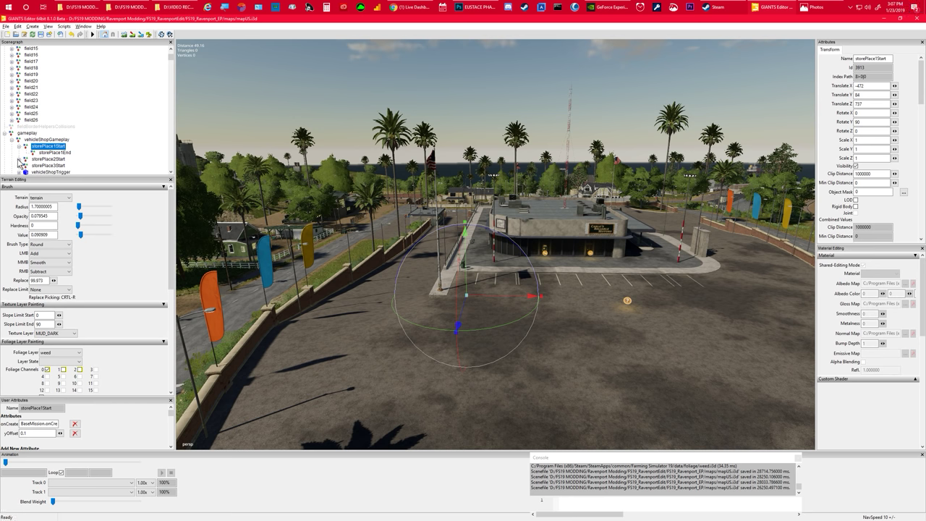
{"action": "left_click", "coordinate": [18, 159]}
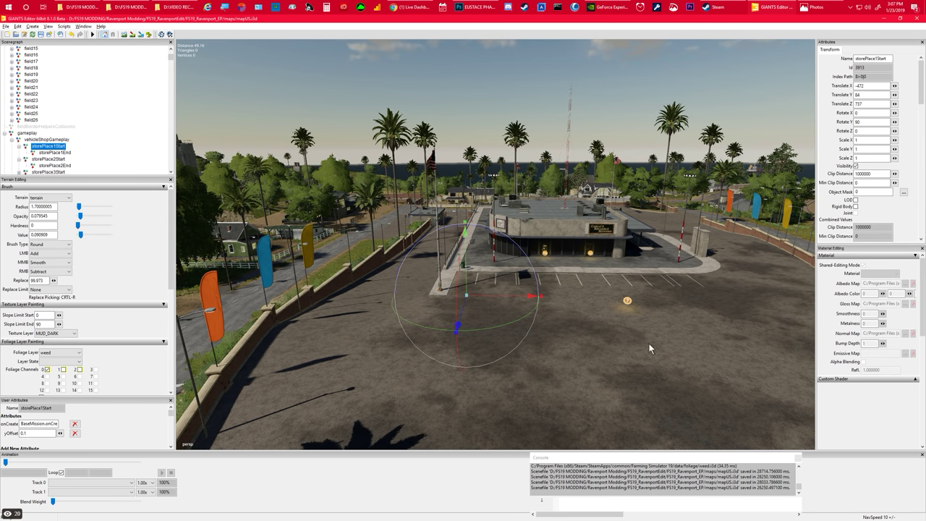
{"action": "left_click_drag", "start_coordinate": [633, 341], "coordinate": [656, 346], "text": "alt"}
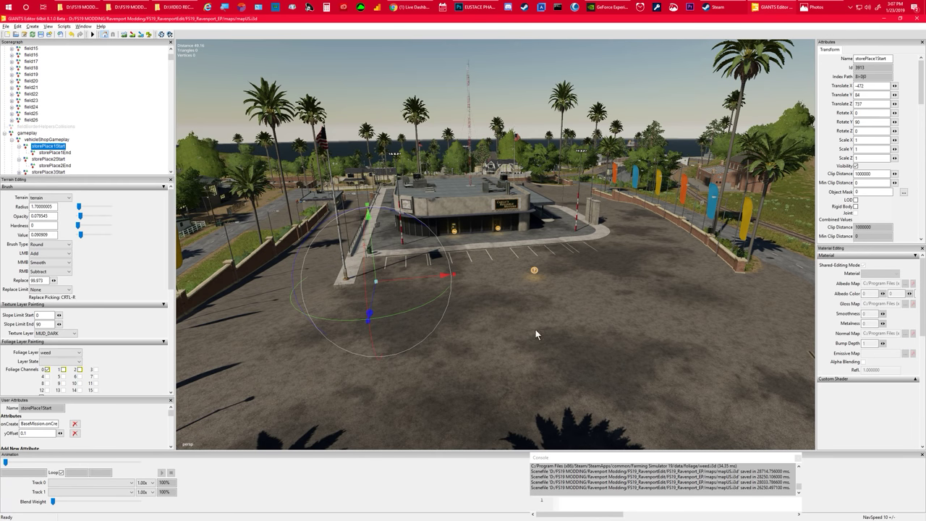
{"action": "scroll", "coordinate": [539, 333], "scroll_direction": "up", "scroll_amount": 5}
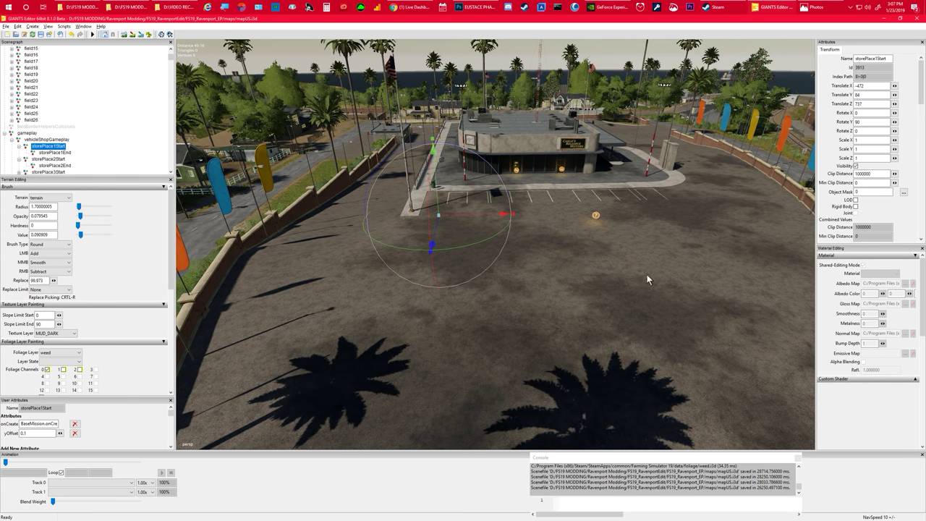
{"action": "left_click", "coordinate": [45, 159]}
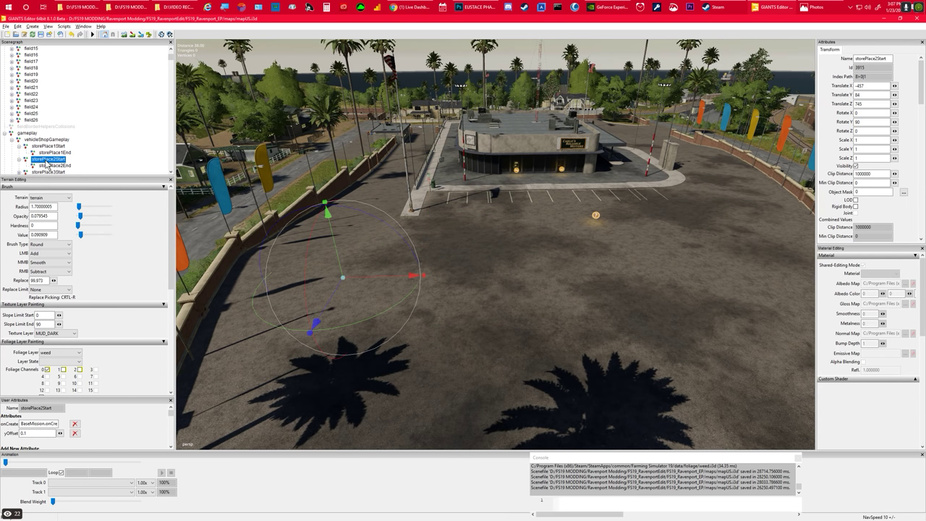
{"action": "left_click", "coordinate": [61, 171]}
{"action": "scroll", "coordinate": [66, 164], "scroll_direction": "down", "scroll_amount": 1}
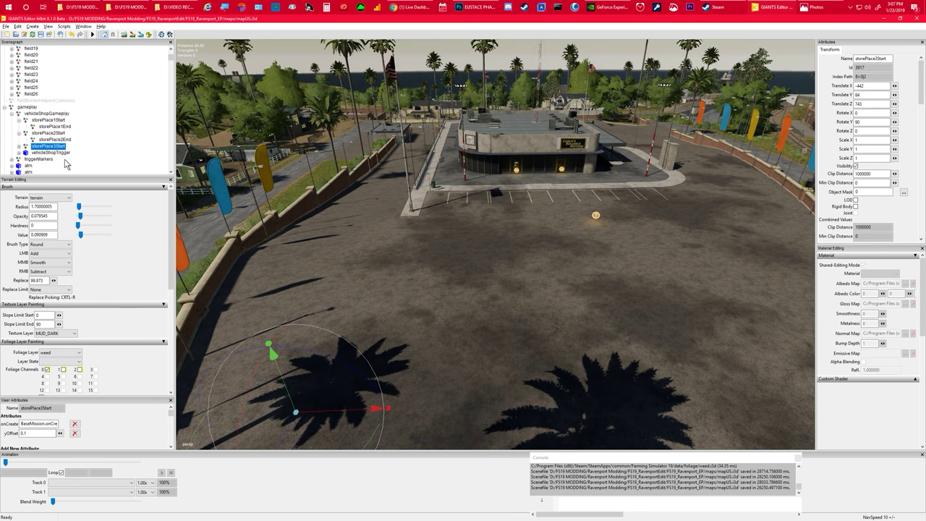
Step: Select vehicleShopTrigger and expand it to view its child nodes
{"action": "left_click", "coordinate": [60, 152]}
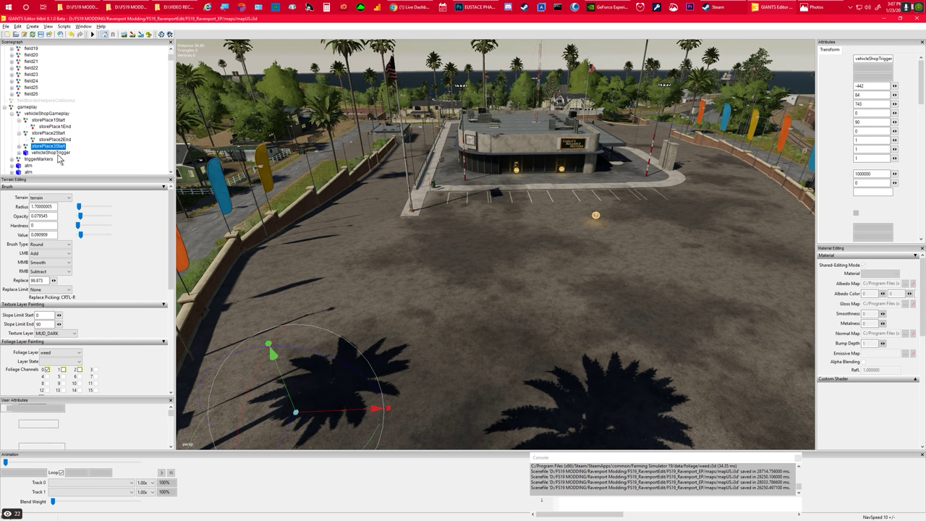
{"action": "left_click", "coordinate": [21, 155]}
{"action": "left_click", "coordinate": [19, 152]}
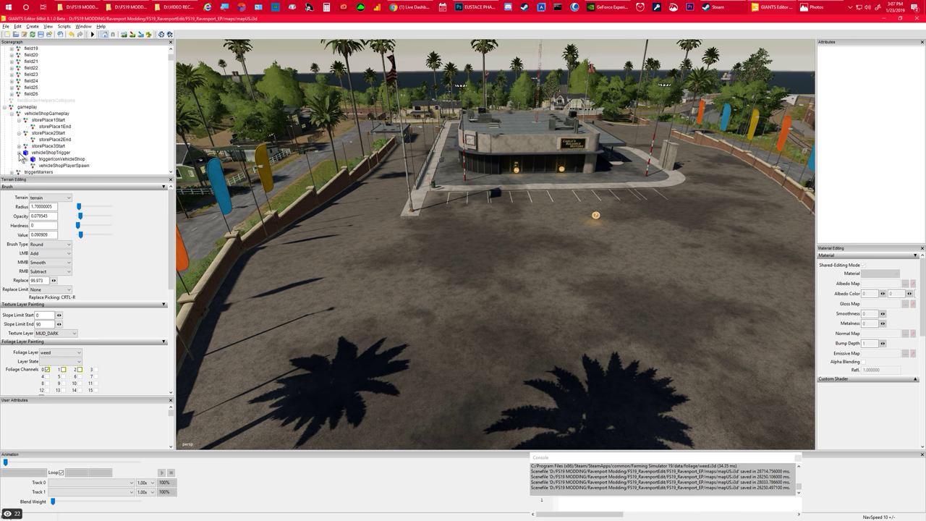
Step: Select triggerIconVehicleShop and vehicleShopPlayerSpawn under vehicleShopTrigger, and inspect where the player spawn sits on the dealership lot
{"action": "left_click", "coordinate": [60, 159]}
{"action": "left_click", "coordinate": [58, 166]}
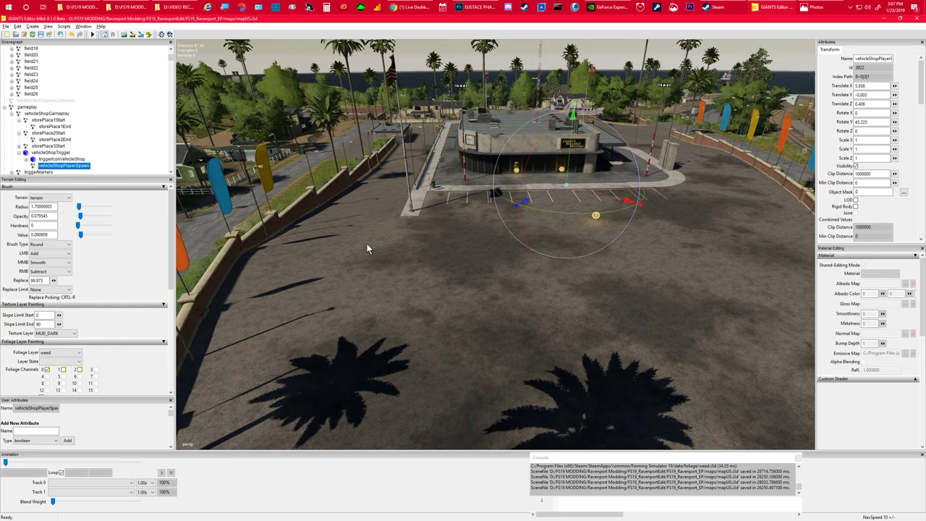
{"action": "left_click_drag", "start_coordinate": [368, 244], "coordinate": [410, 250], "text": "alt"}
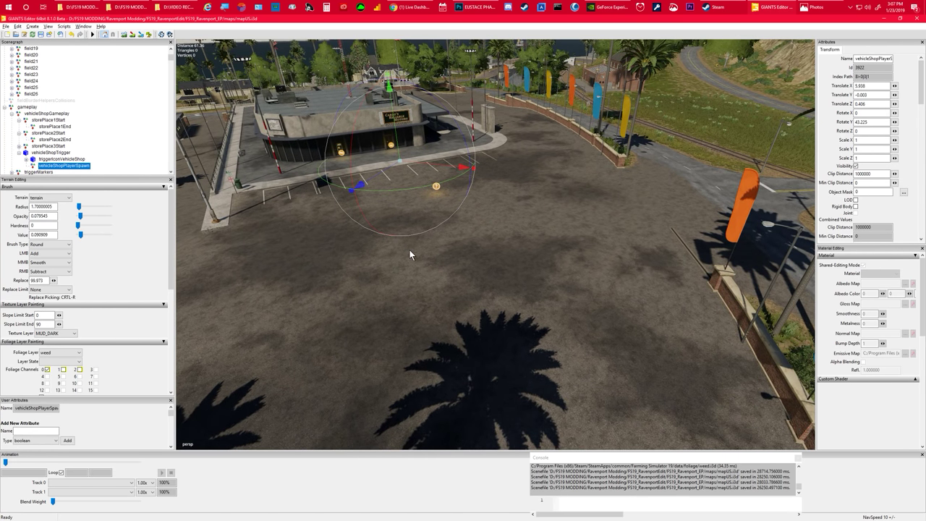
{"action": "scroll", "coordinate": [410, 250], "scroll_direction": "down", "scroll_amount": 1}
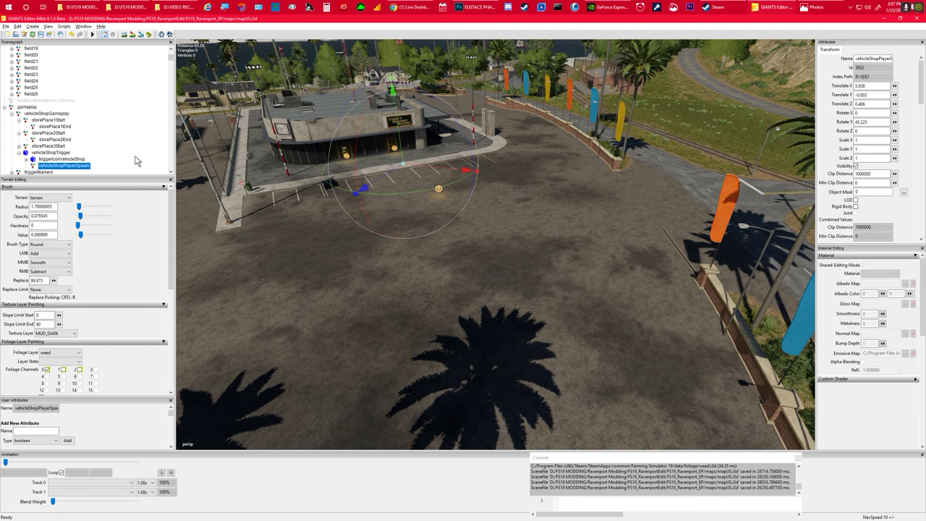
{"action": "right_click_drag", "start_coordinate": [435, 236], "coordinate": [387, 232]}
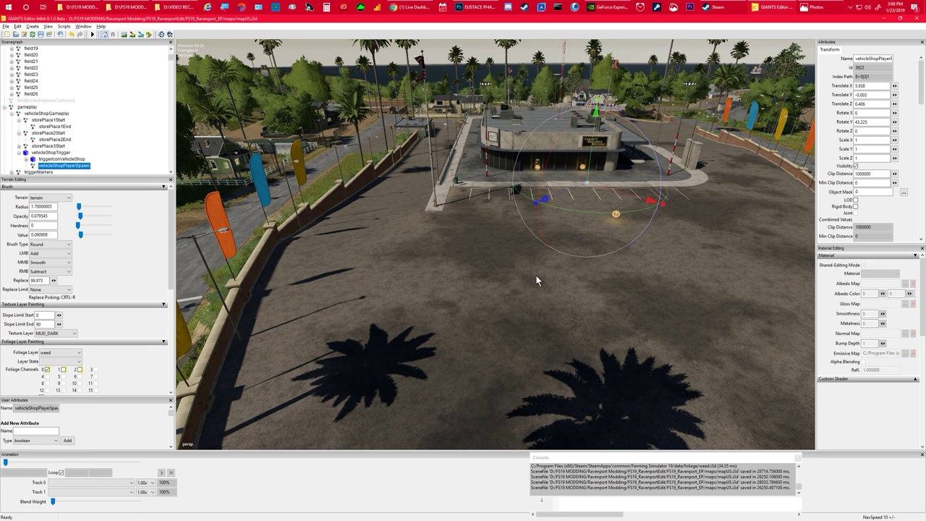
Step: Look around the town beyond the dealership, taking in the water tower, the surrounding buildings and the hills
{"action": "left_click_drag", "start_coordinate": [535, 274], "coordinate": [463, 256], "text": "alt"}
{"action": "right_click_drag", "start_coordinate": [462, 257], "coordinate": [224, 237]}
{"action": "scroll", "coordinate": [221, 231], "scroll_direction": "up", "scroll_amount": 10}
{"action": "left_click_drag", "start_coordinate": [224, 237], "coordinate": [266, 229], "text": "alt"}
{"action": "right_click_drag", "start_coordinate": [266, 228], "coordinate": [267, 228]}
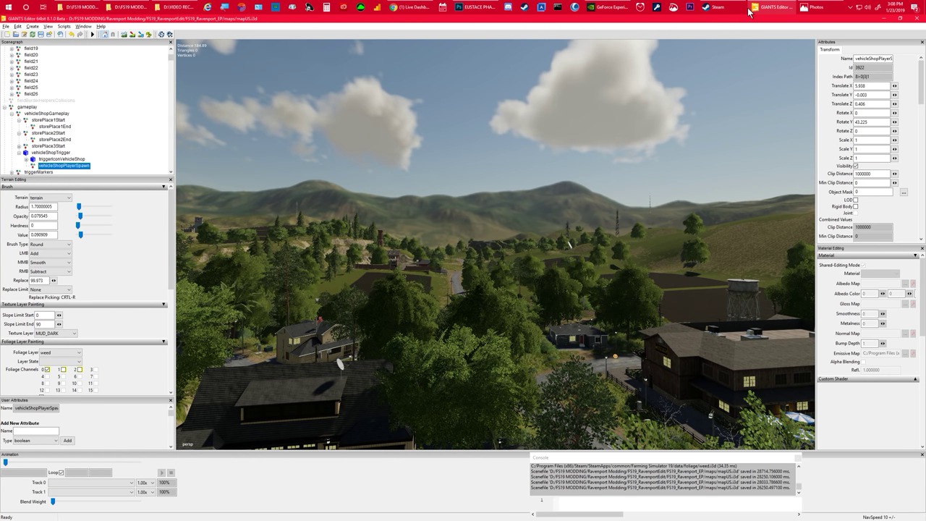
{"action": "mouse_move", "coordinate": [764, 9]}
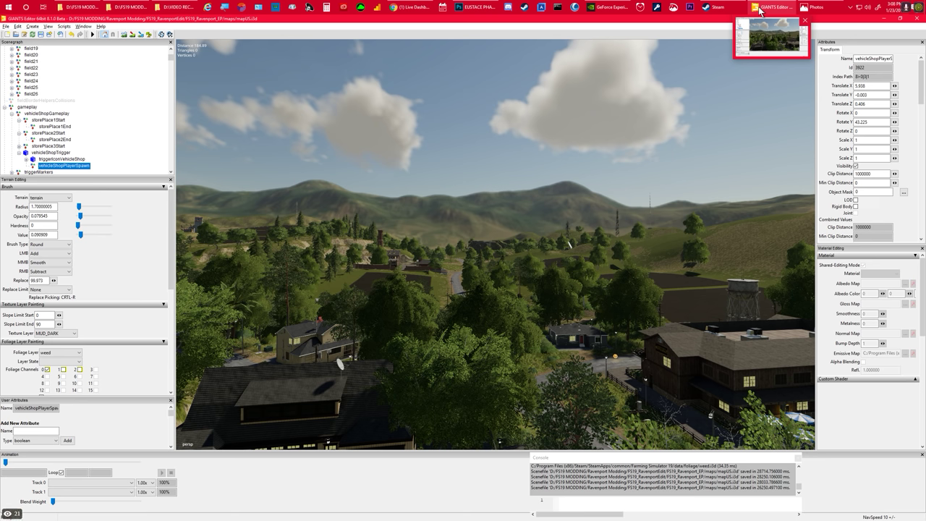
{"action": "left_click_drag", "start_coordinate": [614, 146], "coordinate": [511, 165], "text": "alt"}
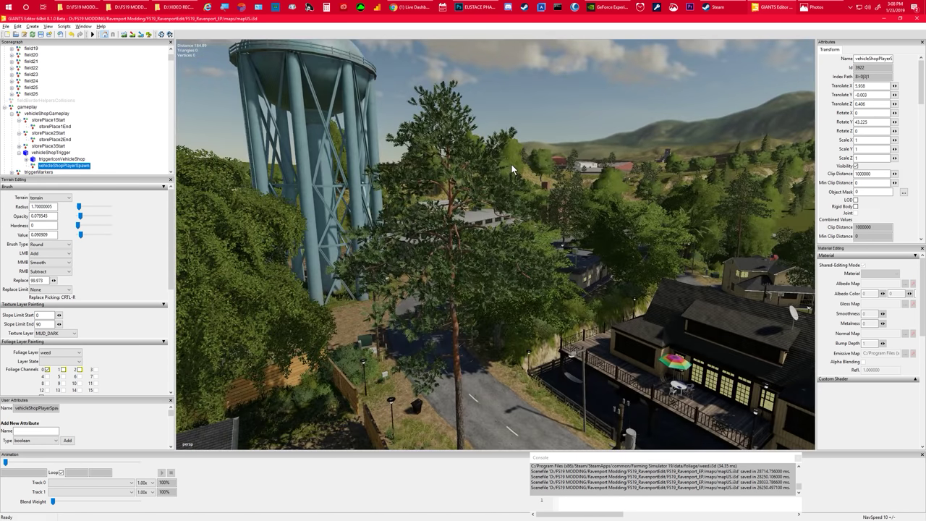
{"action": "right_click_drag", "start_coordinate": [511, 164], "coordinate": [715, 156]}
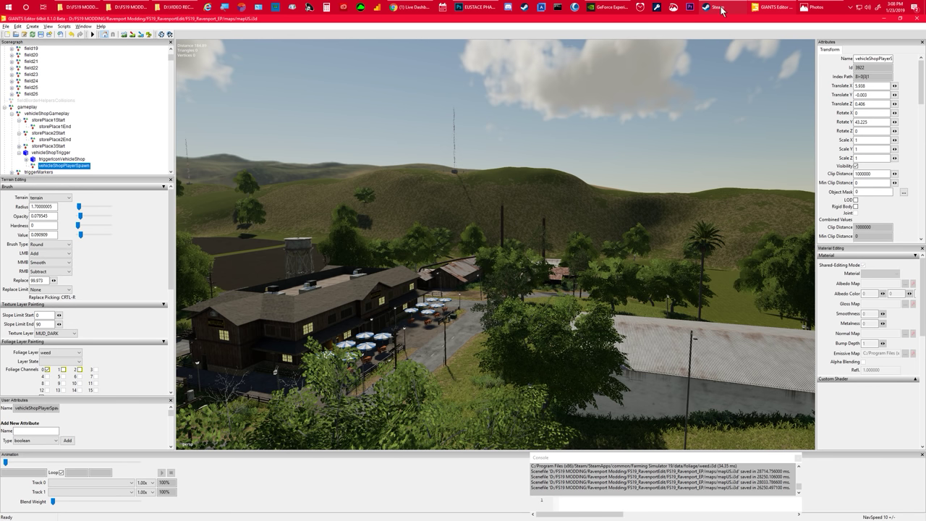
Step: Switch to the File Explorer window showing the FS19_Ravenport_EP mod folder
{"action": "mouse_move", "coordinate": [719, 8]}
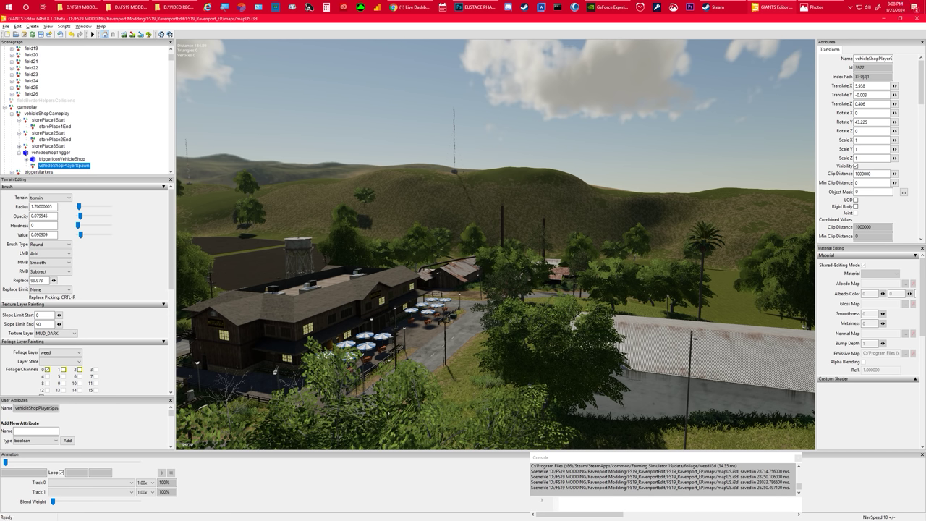
{"action": "left_click", "coordinate": [125, 7]}
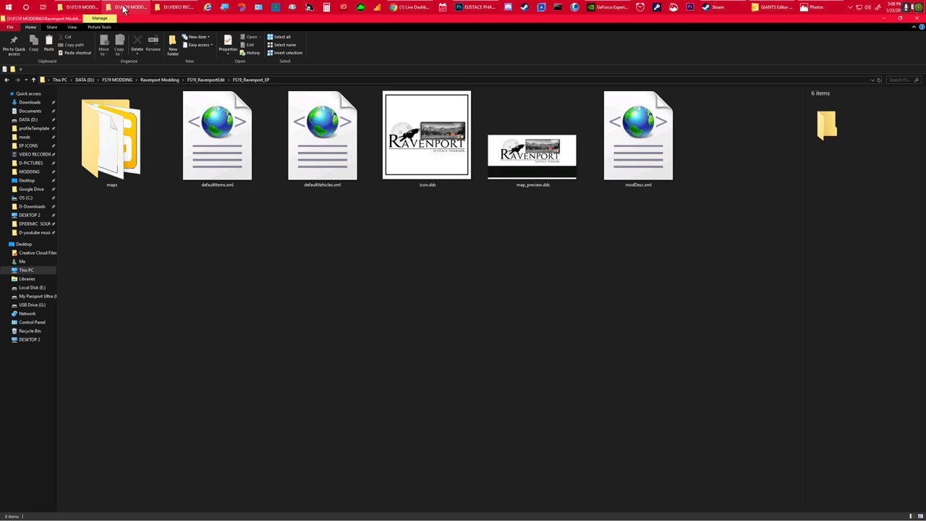